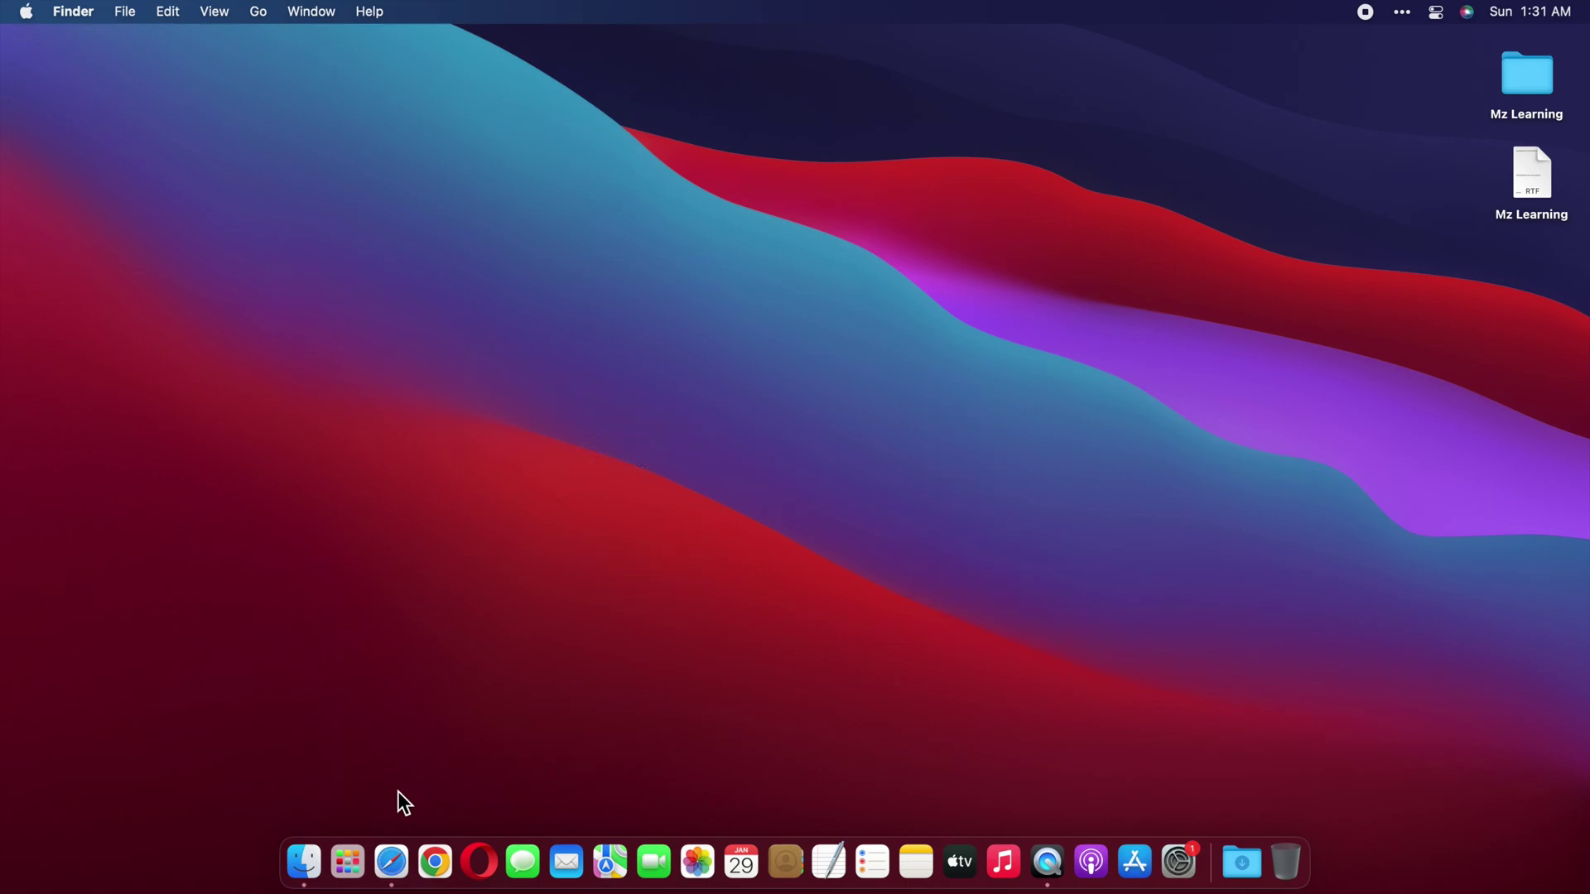
- Download the English (United States) 64-bit Windows 11 multi-edition ISO from Microsoft
{"action": "left_click", "coordinate": [390, 862]}
{"action": "scroll", "coordinate": [159, 783], "scroll_direction": "down", "scroll_amount": 5}
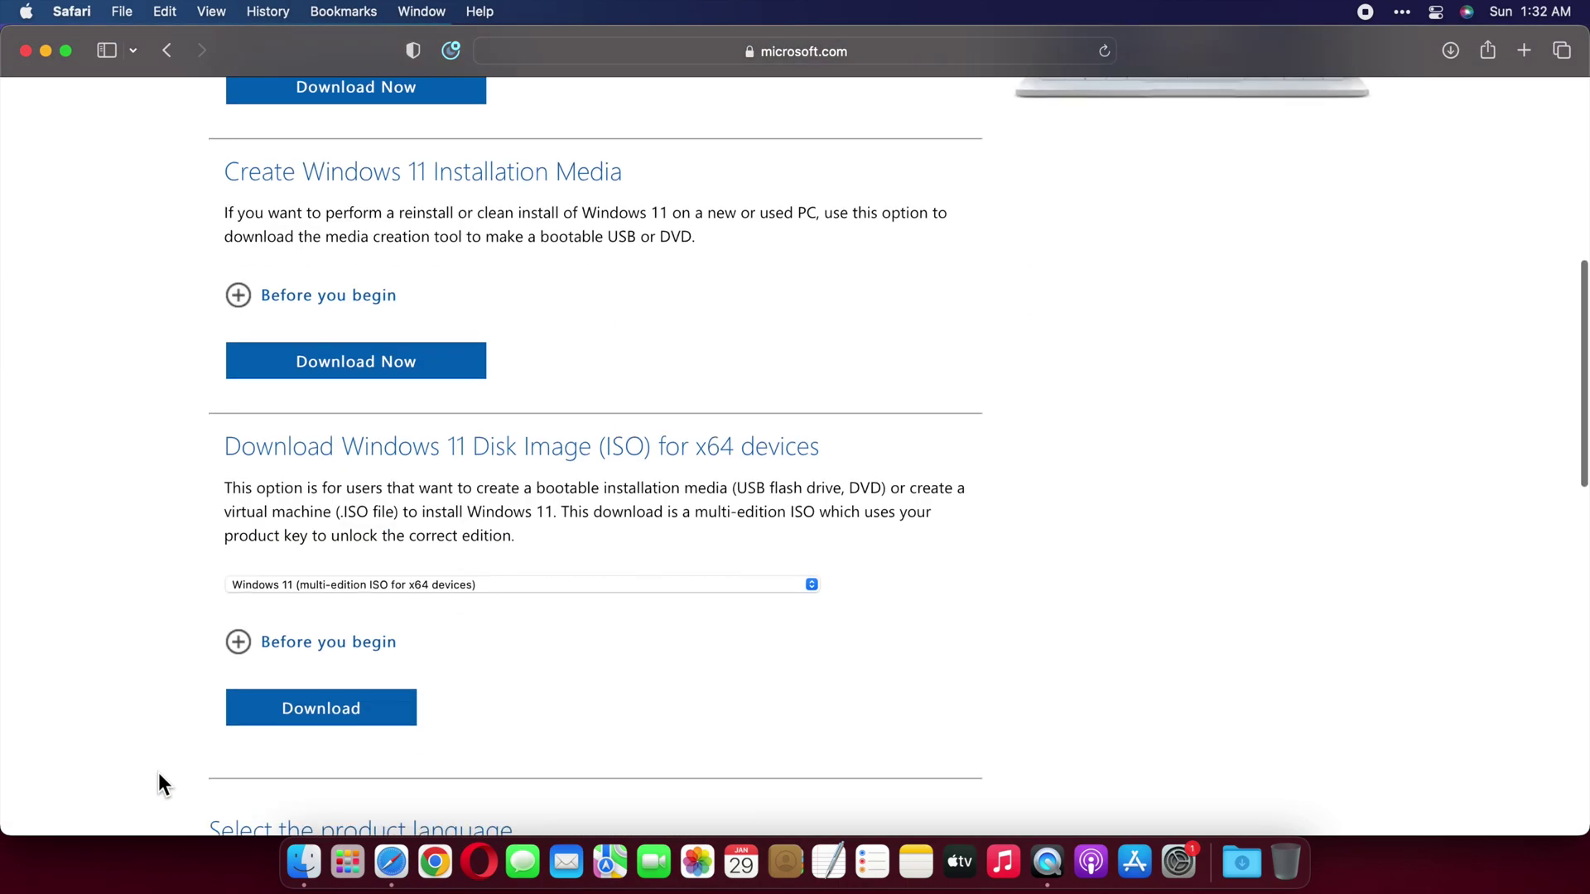
{"action": "scroll", "coordinate": [157, 721], "scroll_direction": "down", "scroll_amount": 4}
{"action": "left_click", "coordinate": [249, 478]}
{"action": "left_click", "coordinate": [250, 667]}
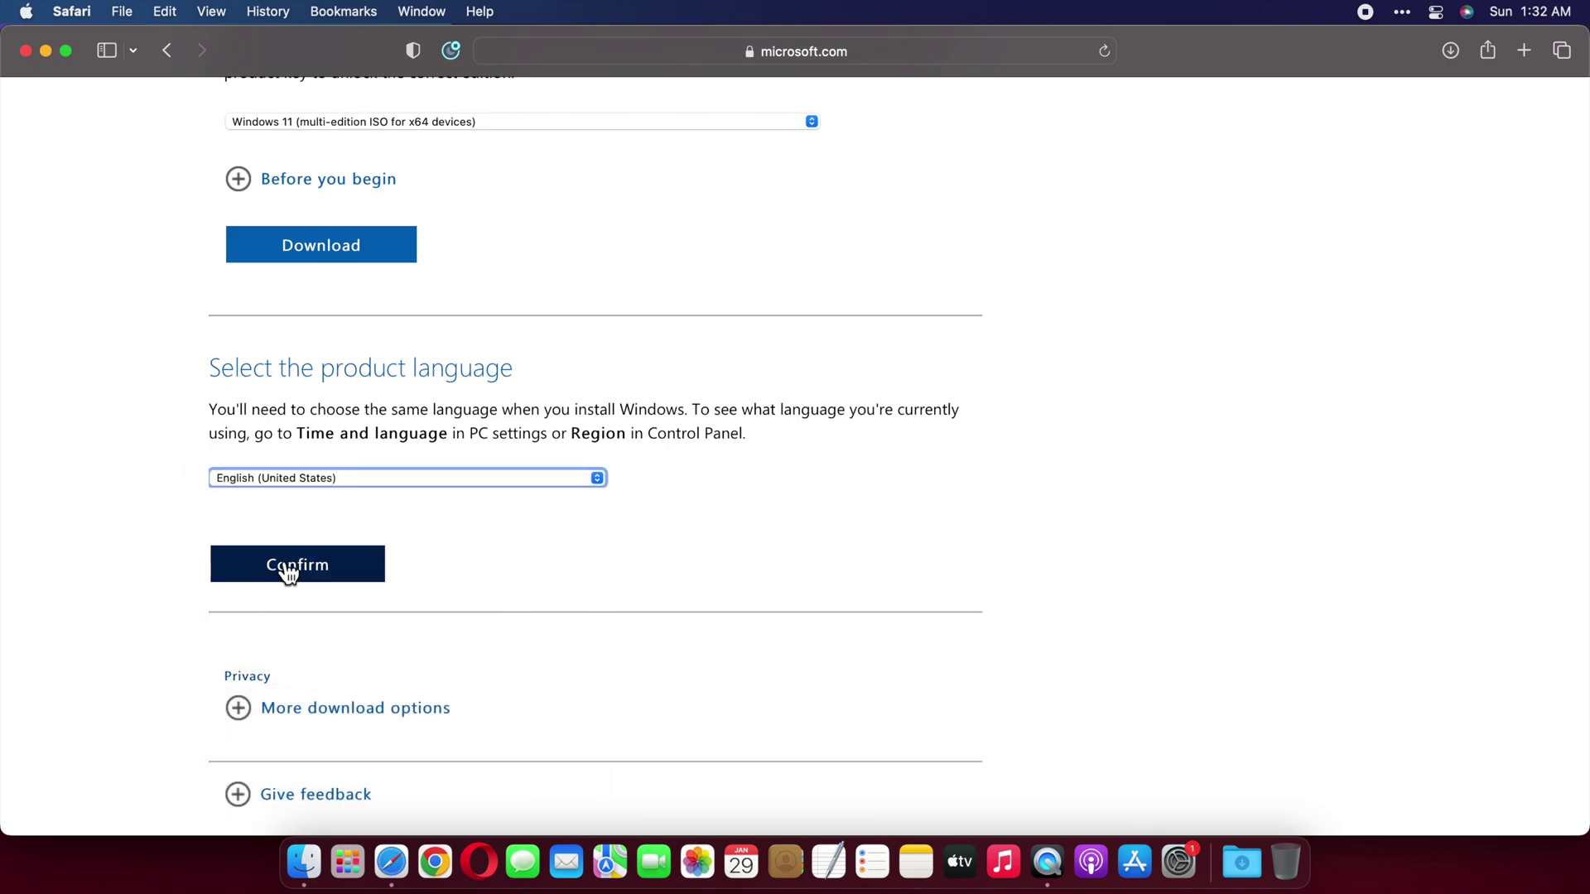
{"action": "left_click", "coordinate": [287, 569]}
{"action": "left_click", "coordinate": [326, 241]}
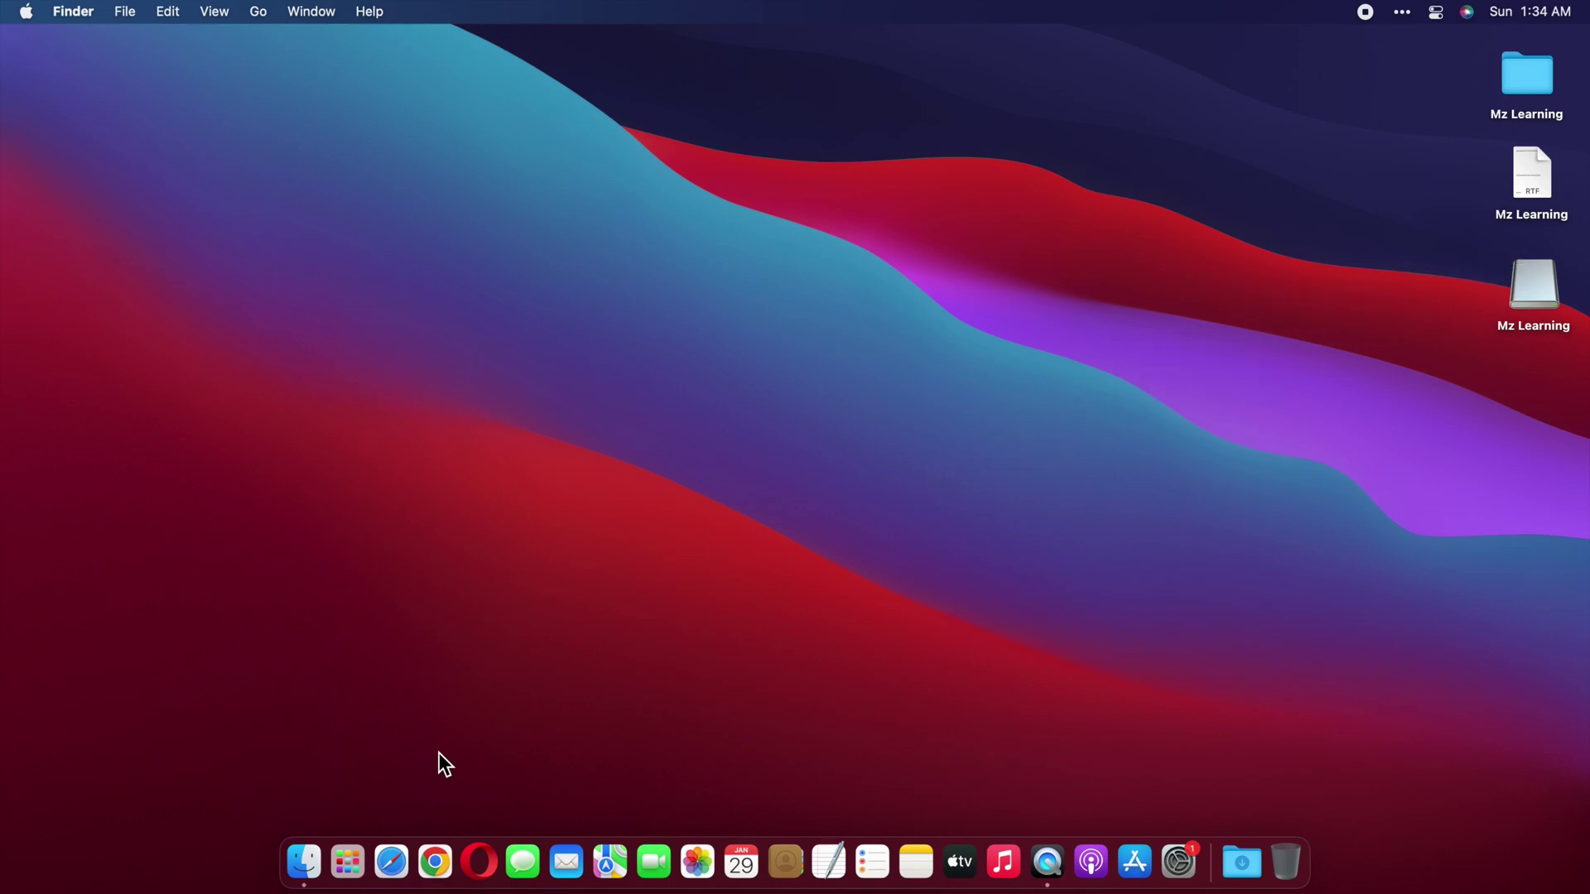
{"action": "key", "text": "super+space"}
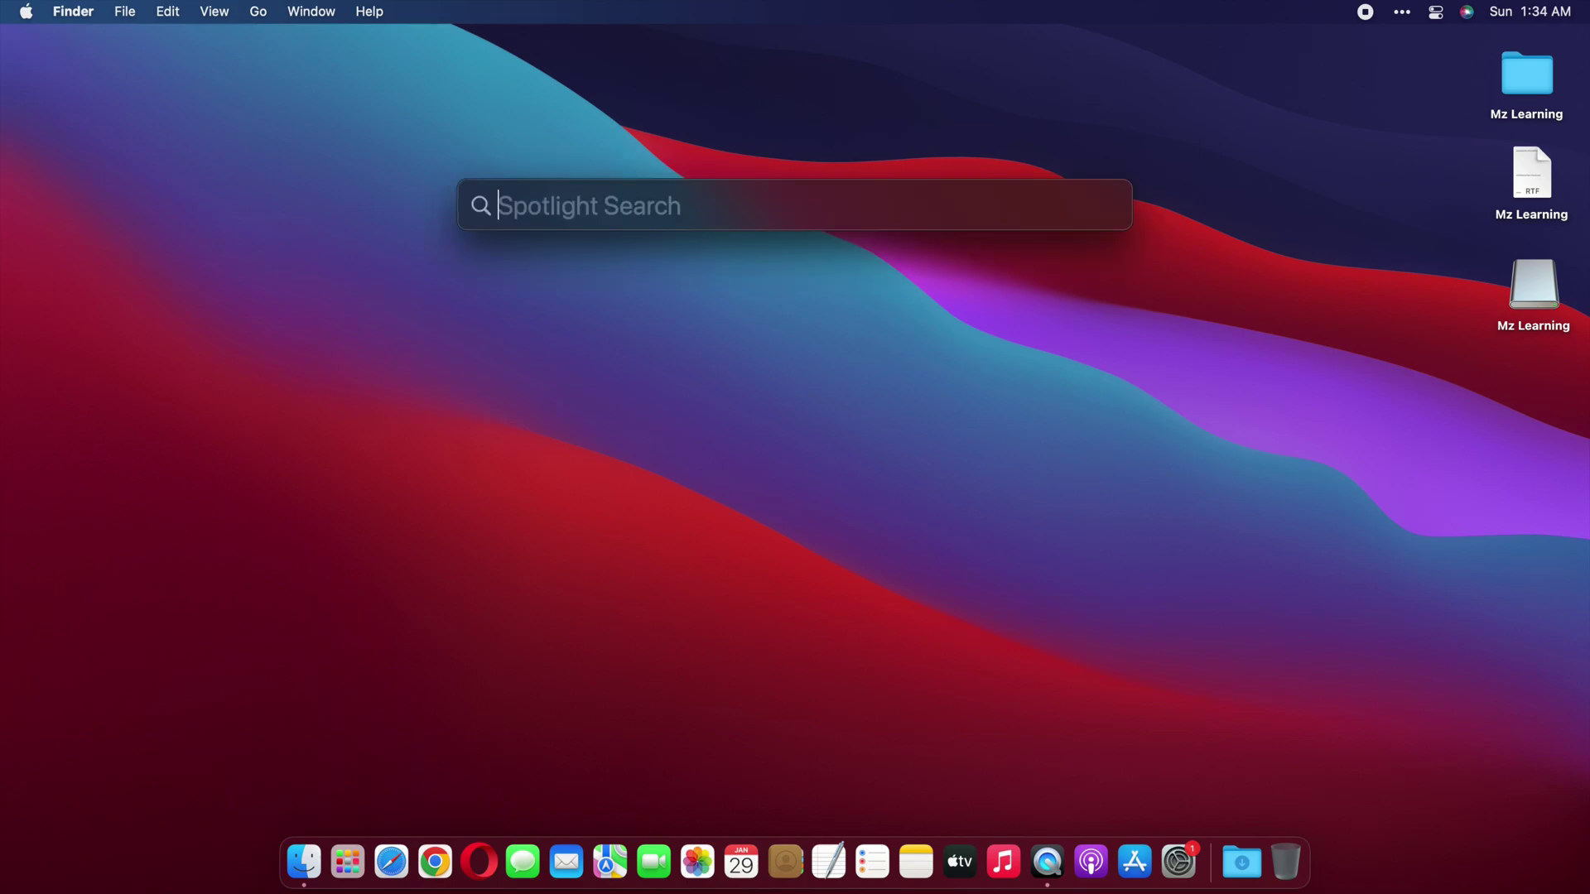
{"action": "type", "text": "disk"}
{"action": "key", "text": "Return"}
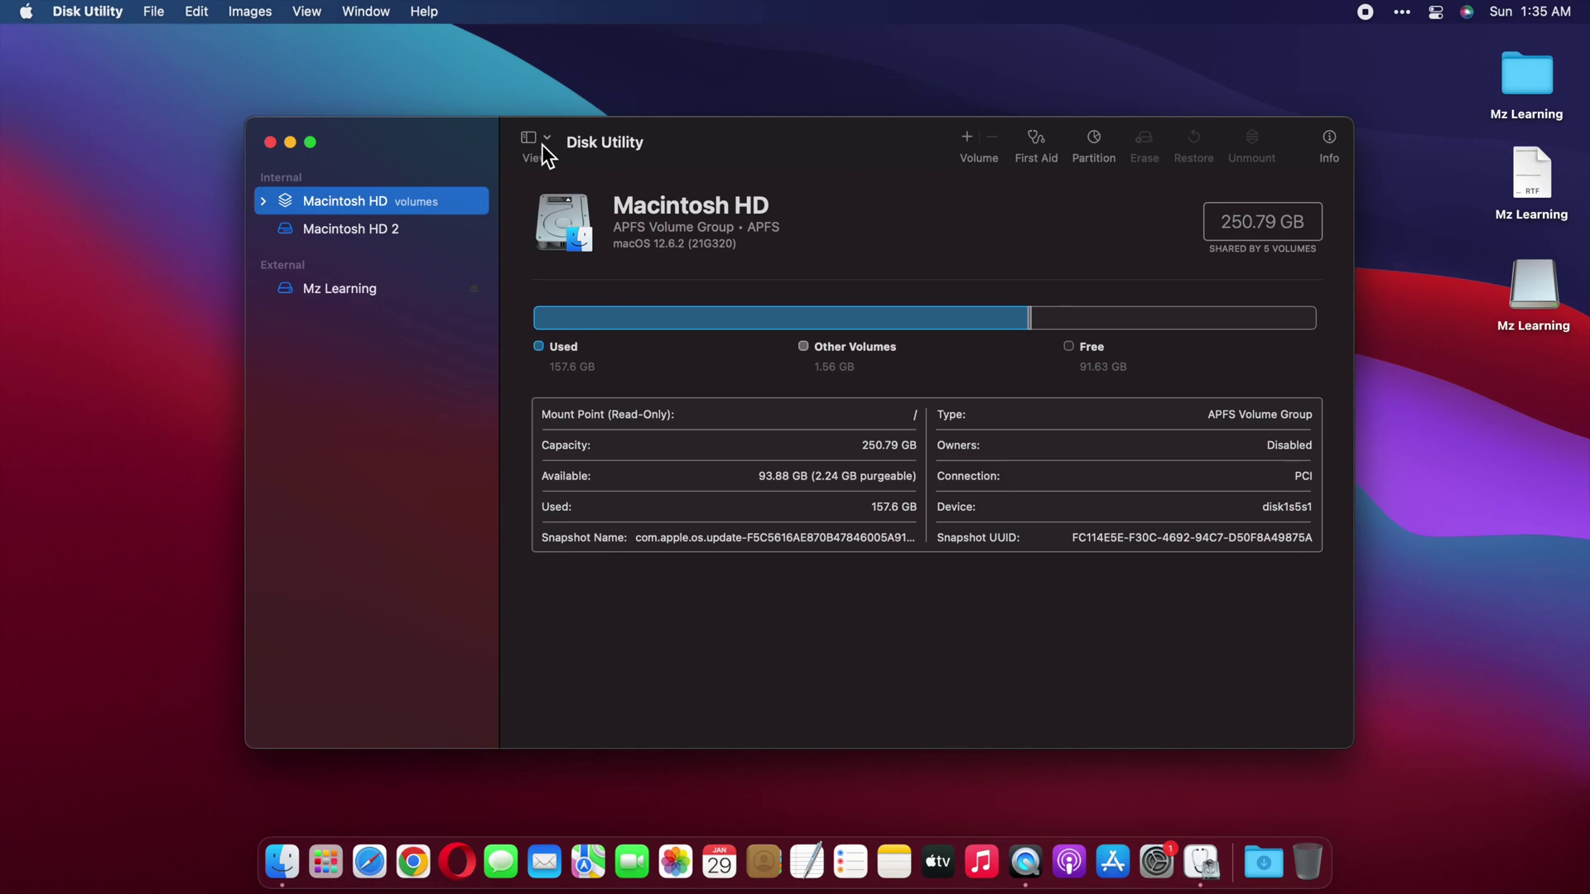
{"action": "left_click", "coordinate": [544, 143]}
{"action": "left_click", "coordinate": [550, 209]}
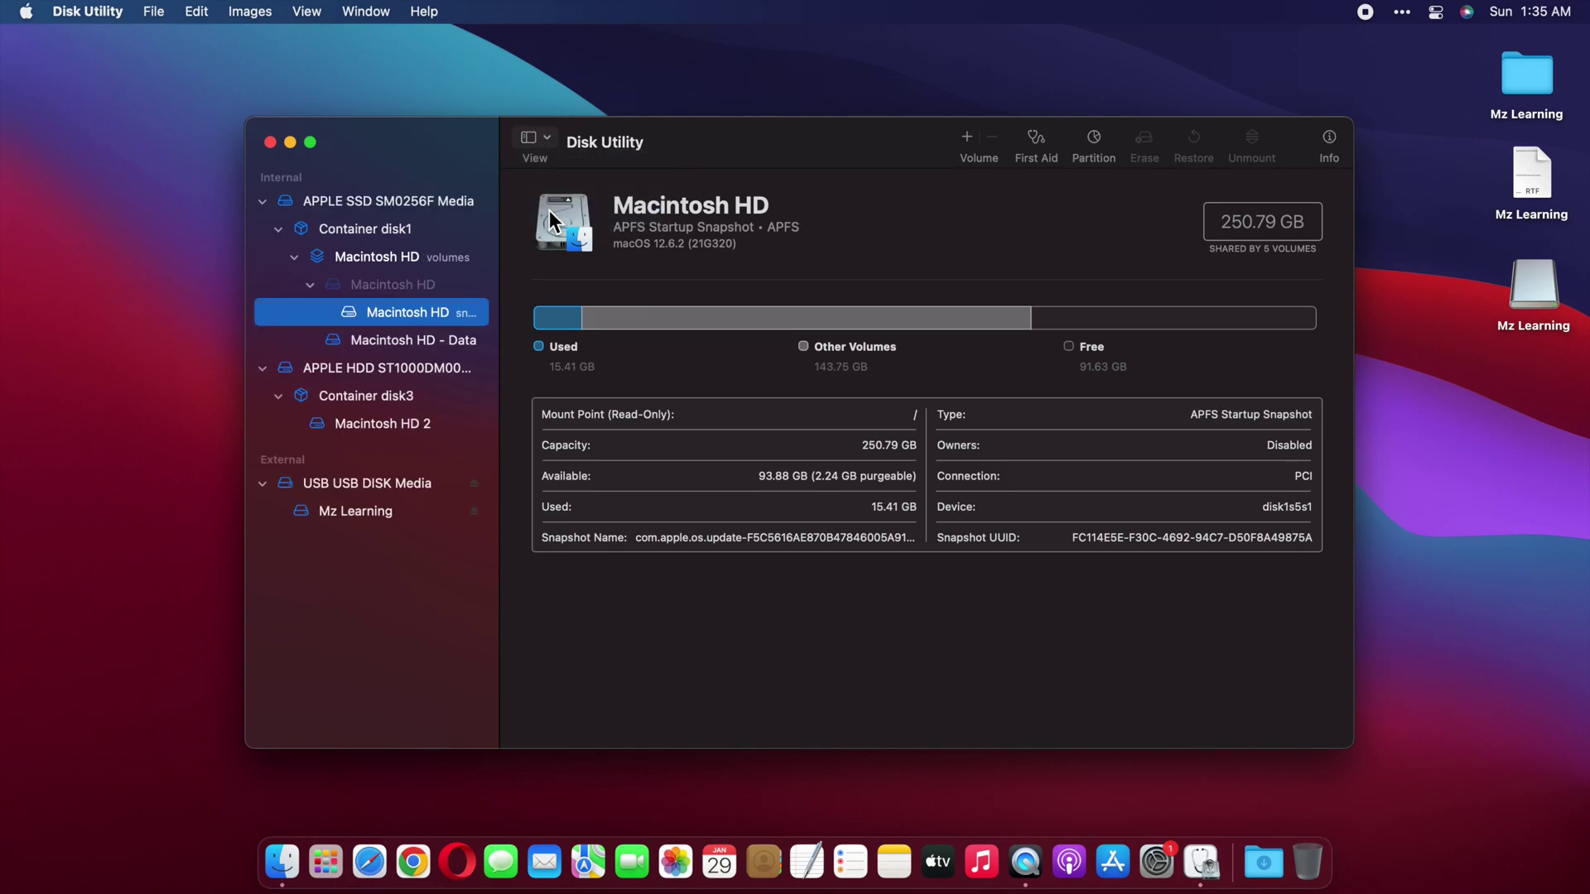
{"action": "left_click", "coordinate": [414, 483]}
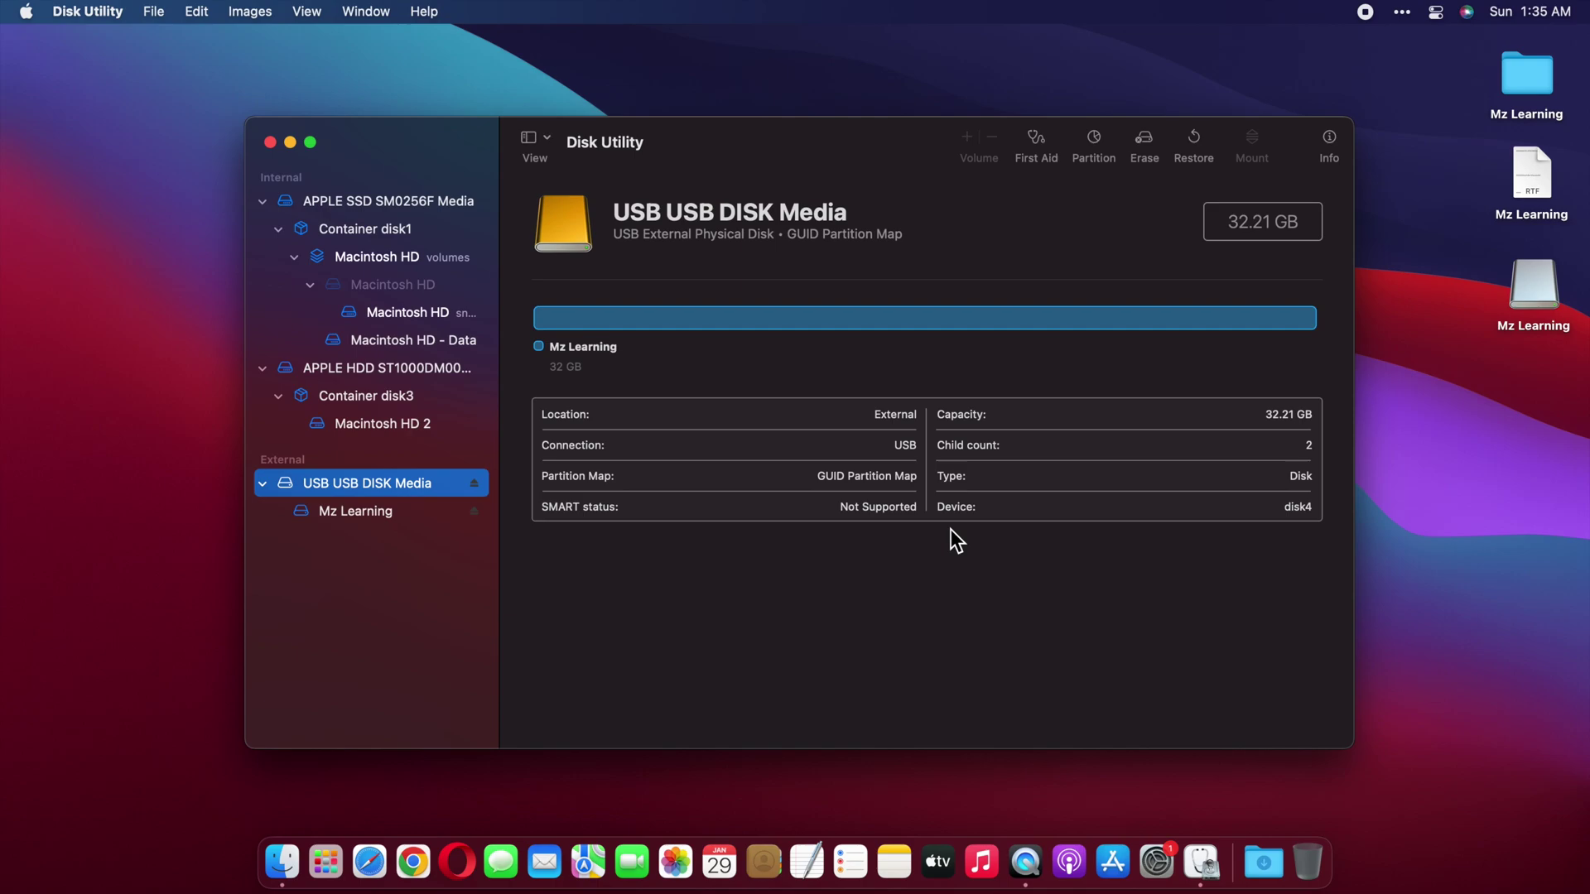
{"action": "left_click_drag", "start_coordinate": [1284, 509], "coordinate": [1326, 507]}
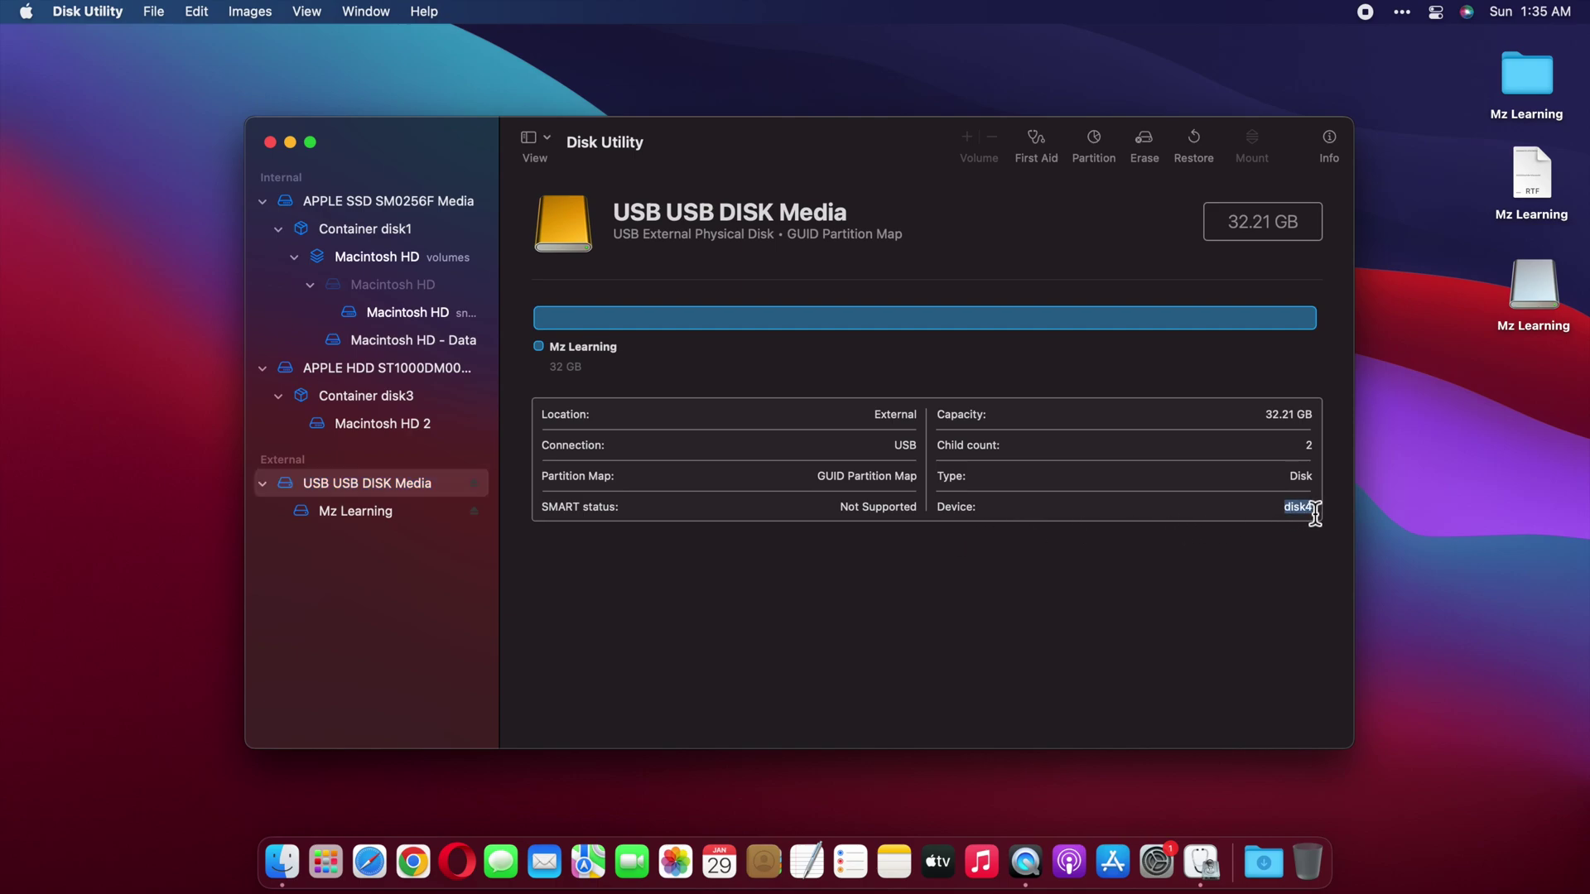
{"action": "left_click", "coordinate": [269, 141]}
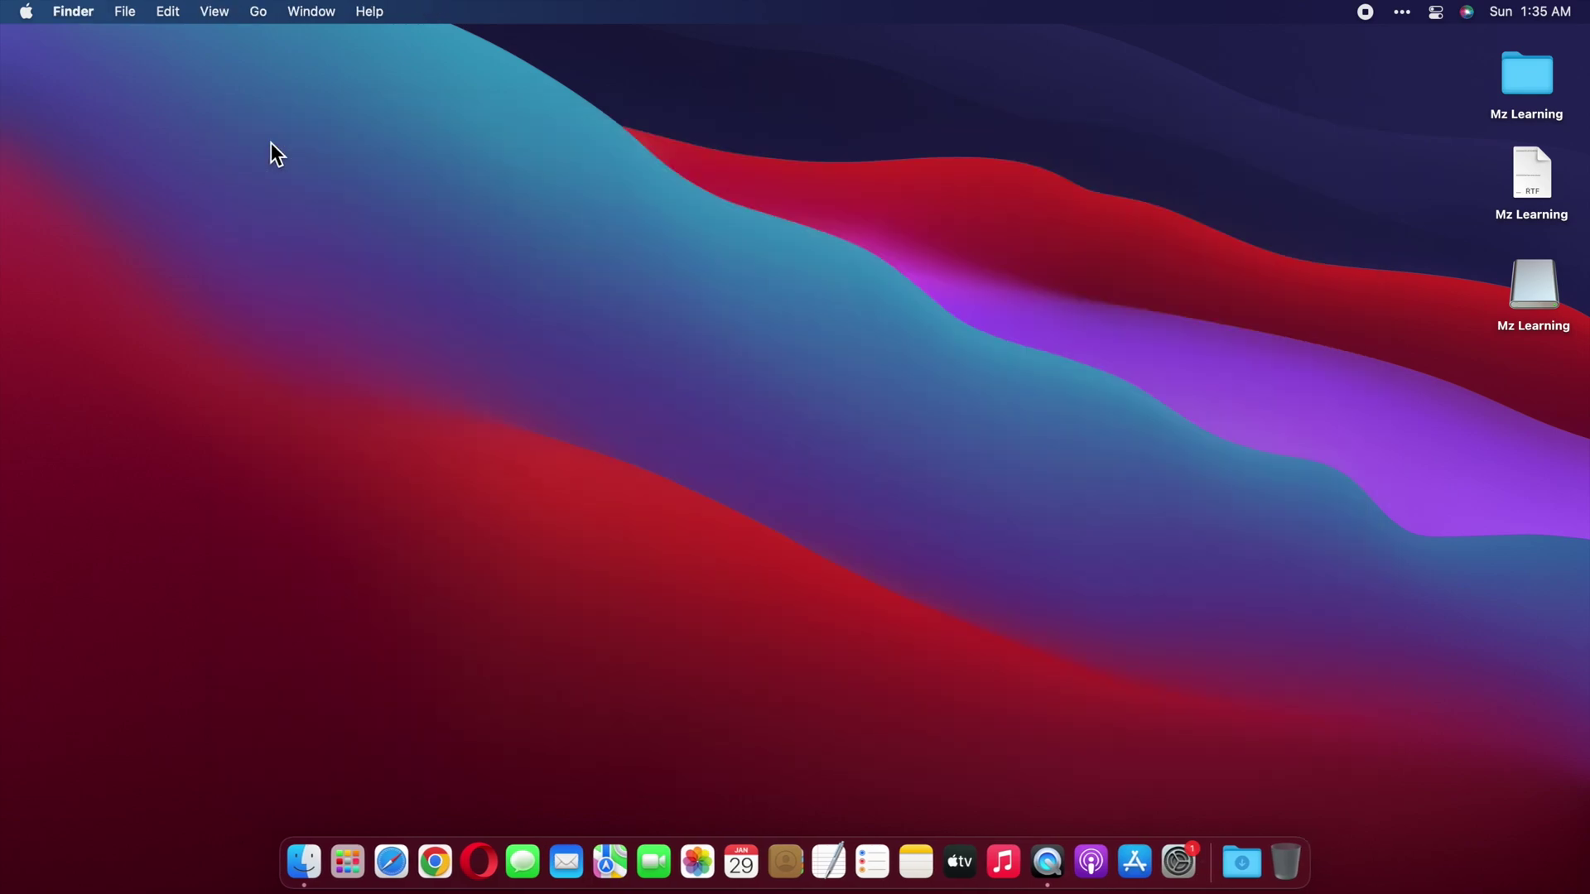
- Launch Terminal, open the notes file and copy the FAT32 eraseDisk command
{"action": "key", "text": "super+space"}
{"action": "type", "text": "ter"}
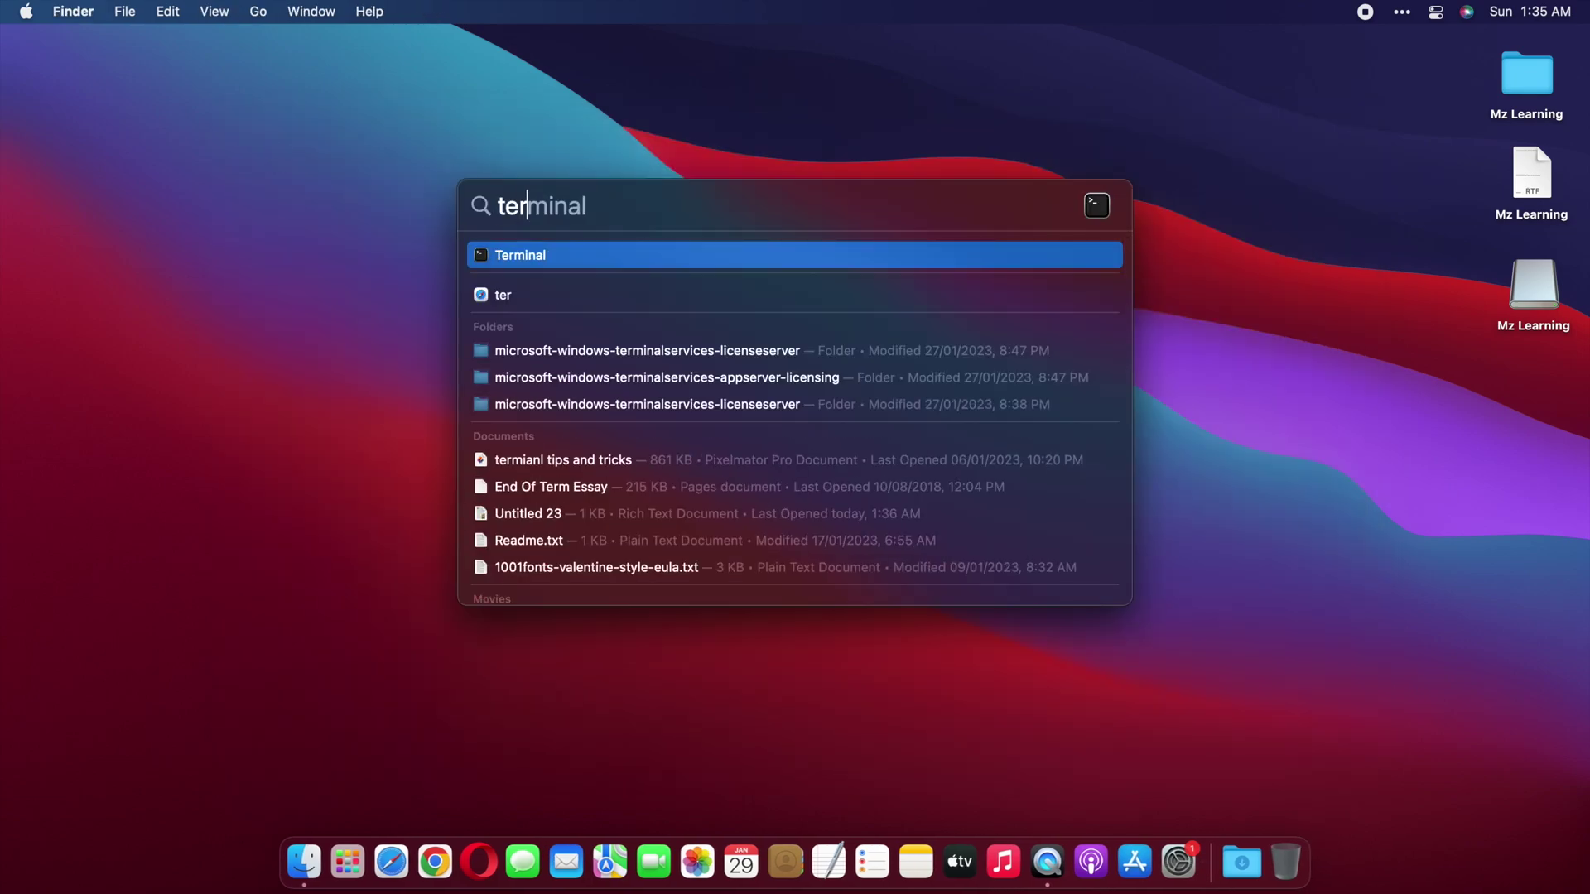
{"action": "key", "text": "Return"}
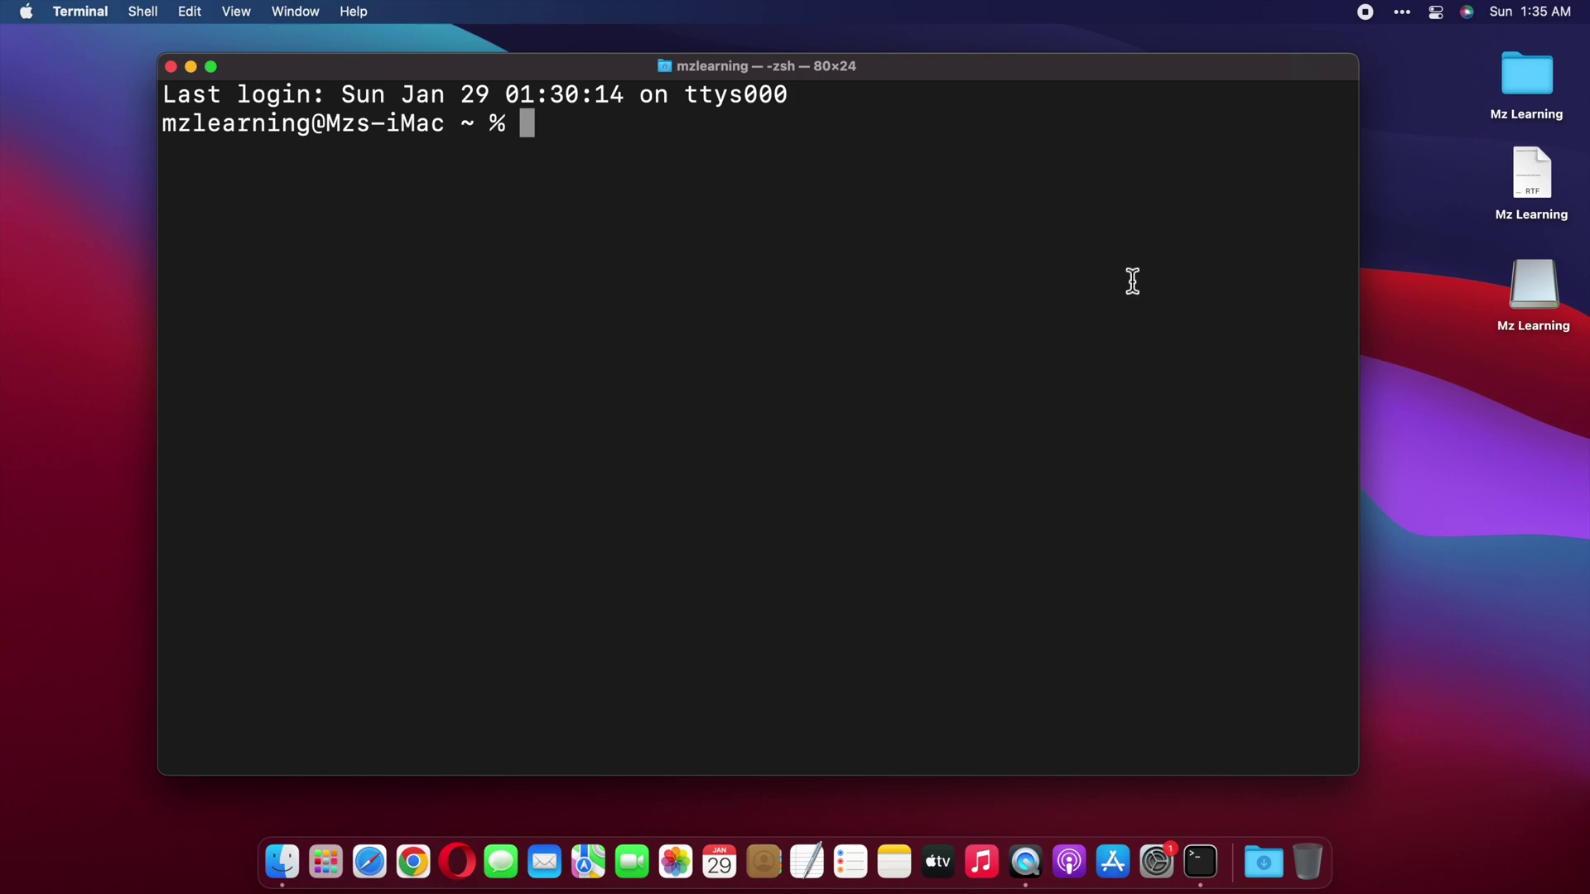
{"action": "double_click", "coordinate": [1516, 178]}
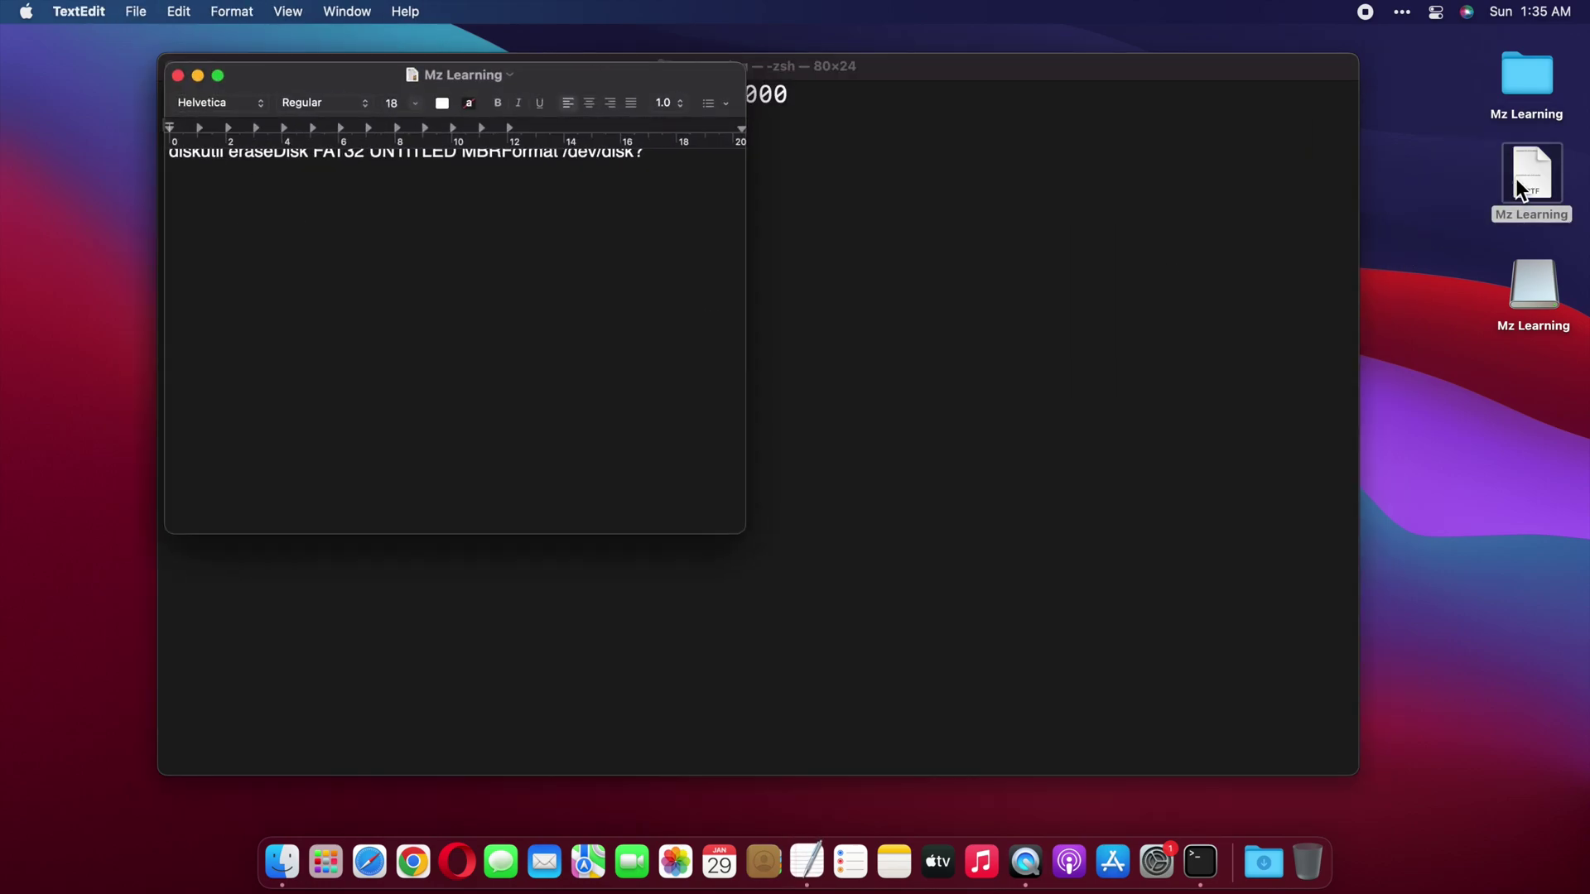
{"action": "scroll", "coordinate": [653, 315], "scroll_direction": "up", "scroll_amount": 2}
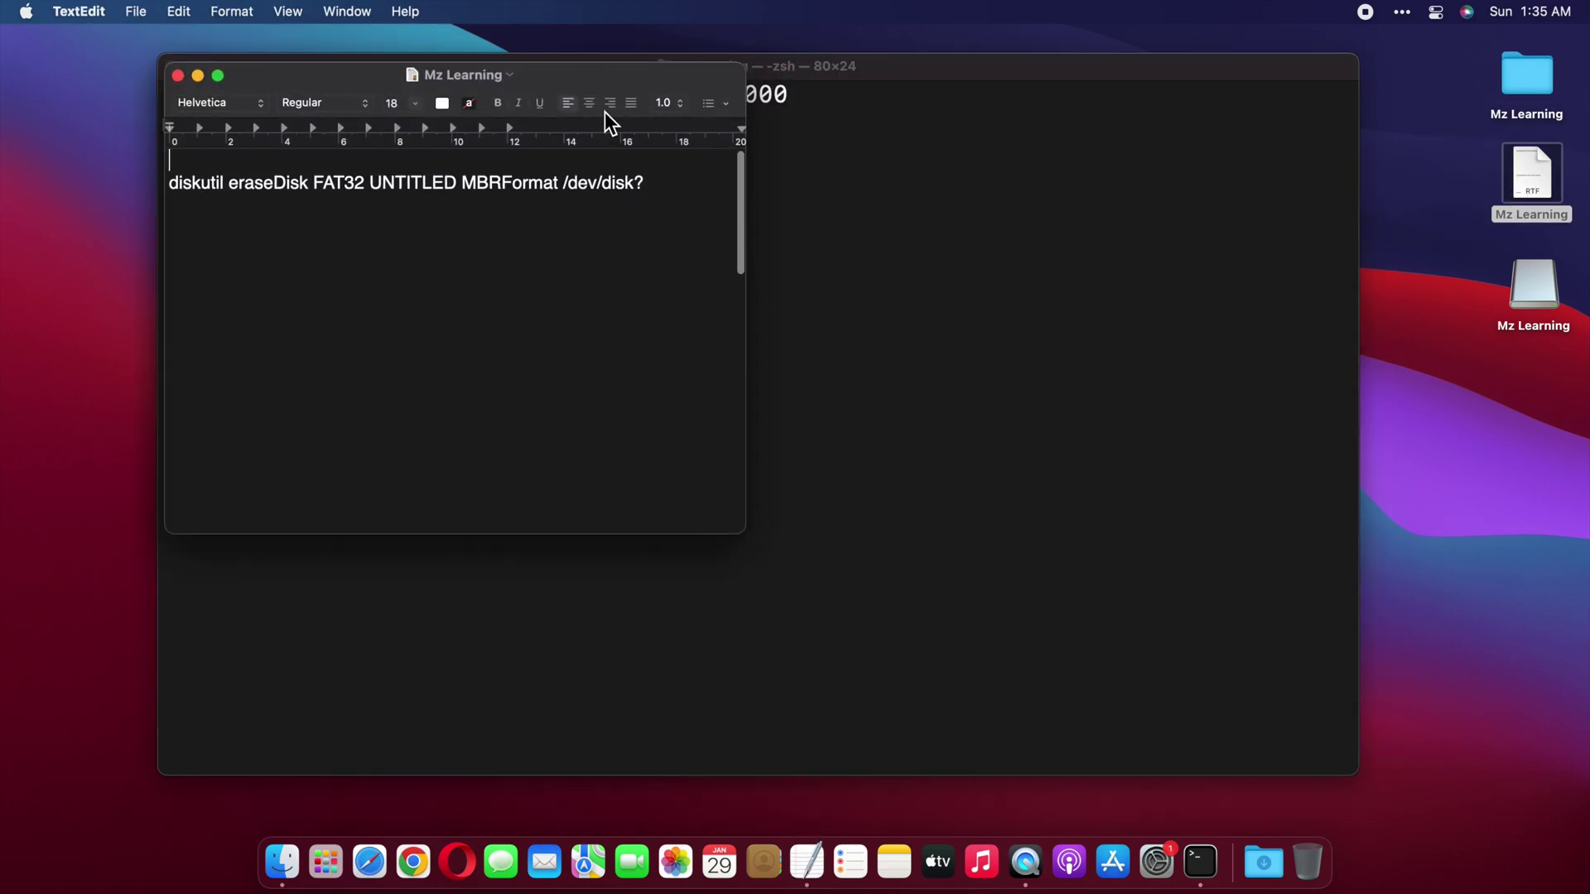
{"action": "left_click_drag", "start_coordinate": [583, 75], "coordinate": [790, 214]}
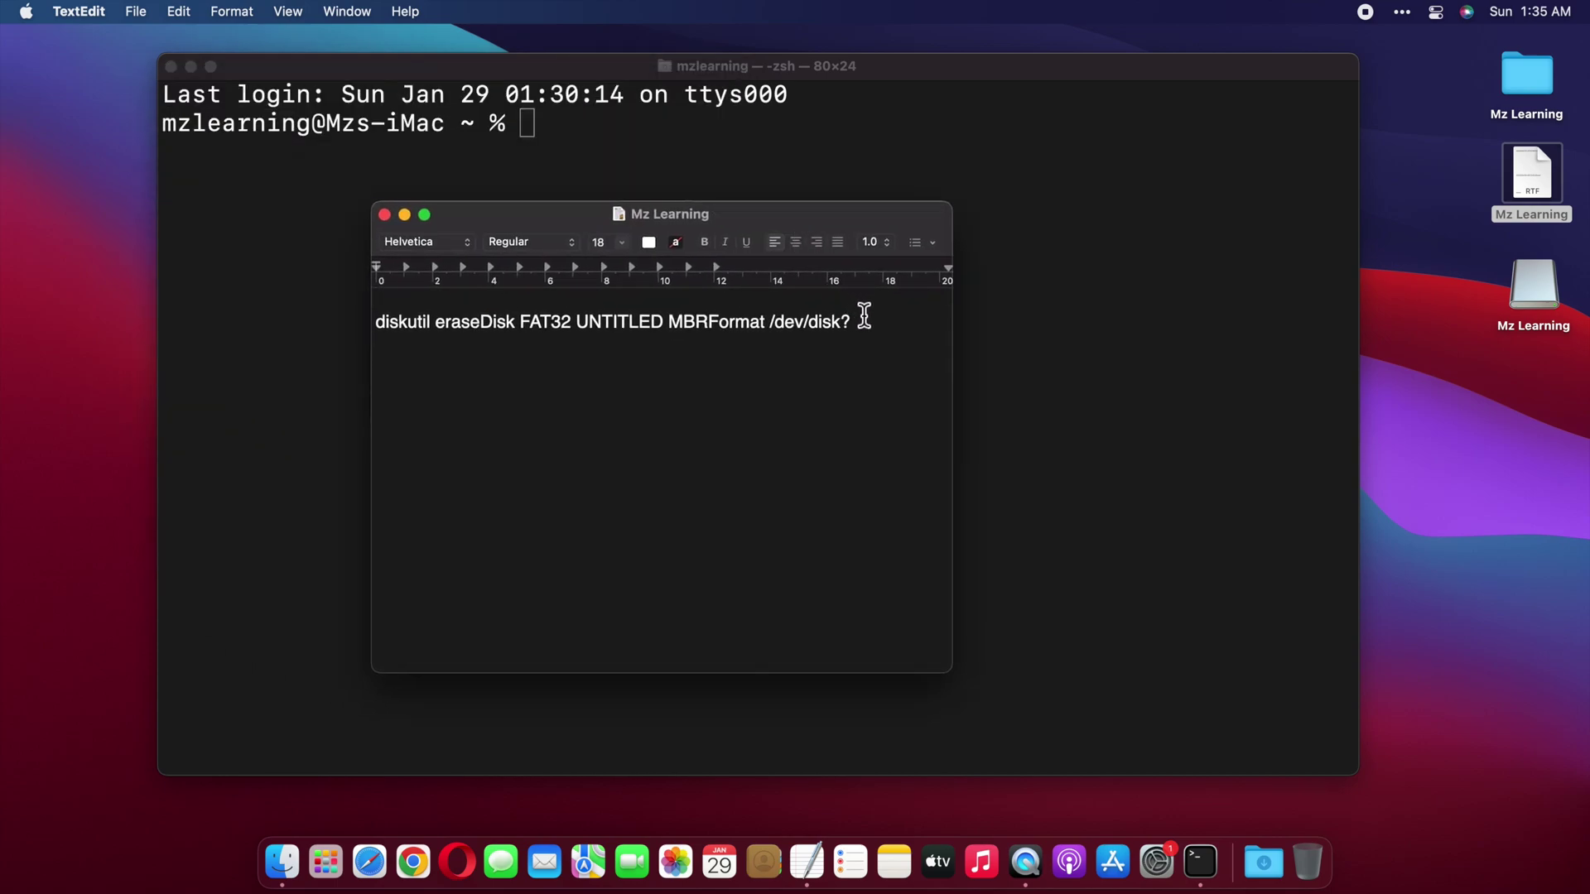
{"action": "left_click_drag", "start_coordinate": [857, 321], "coordinate": [379, 322]}
{"action": "right_click", "coordinate": [388, 318]}
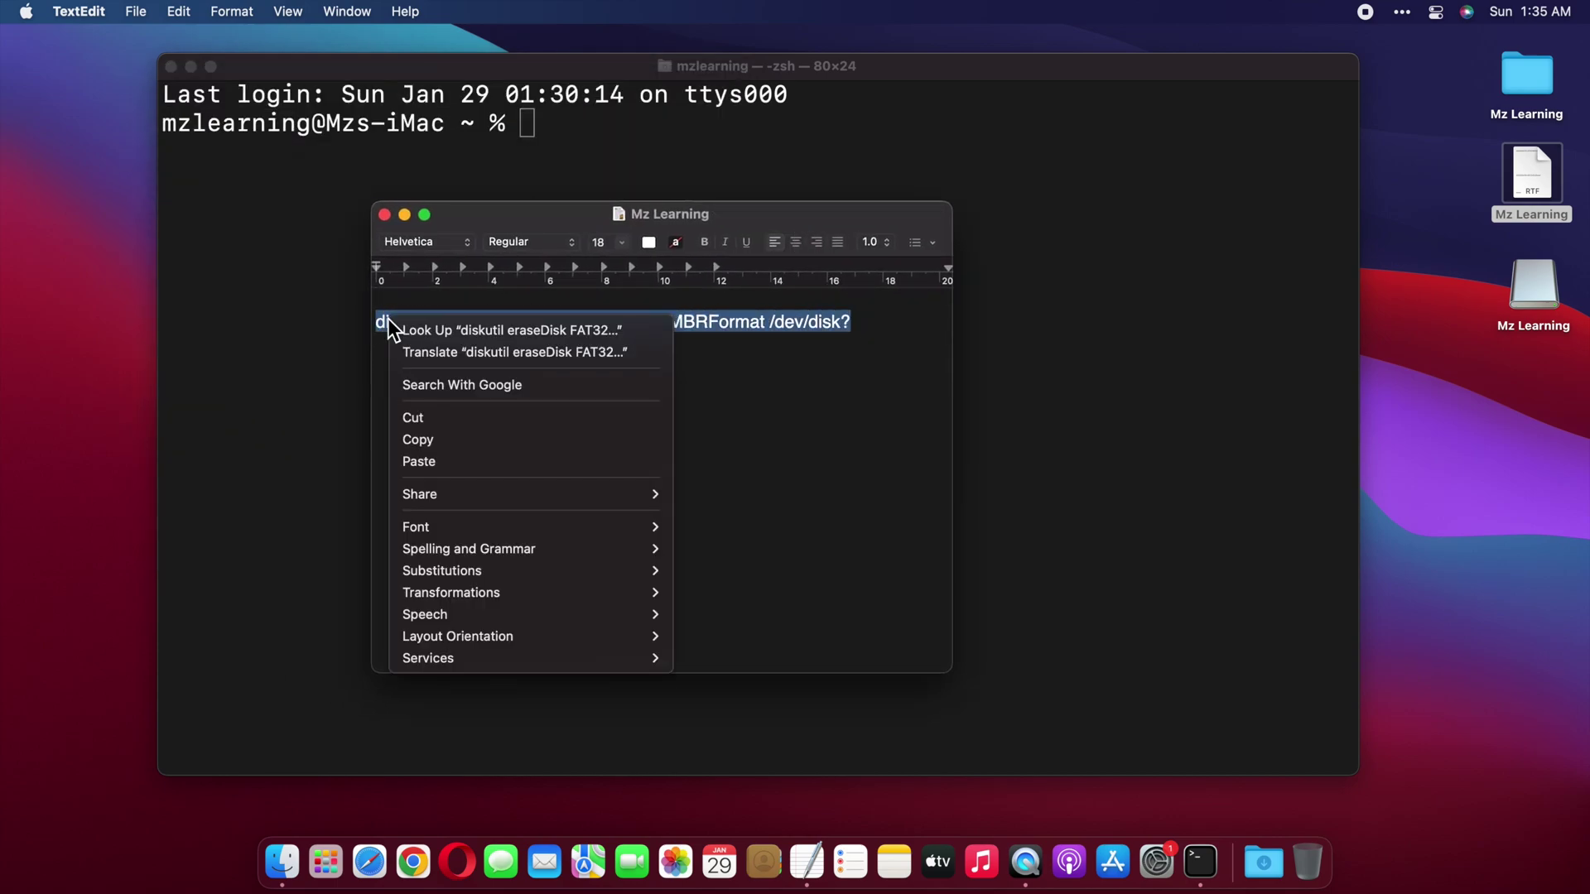
{"action": "left_click", "coordinate": [405, 439]}
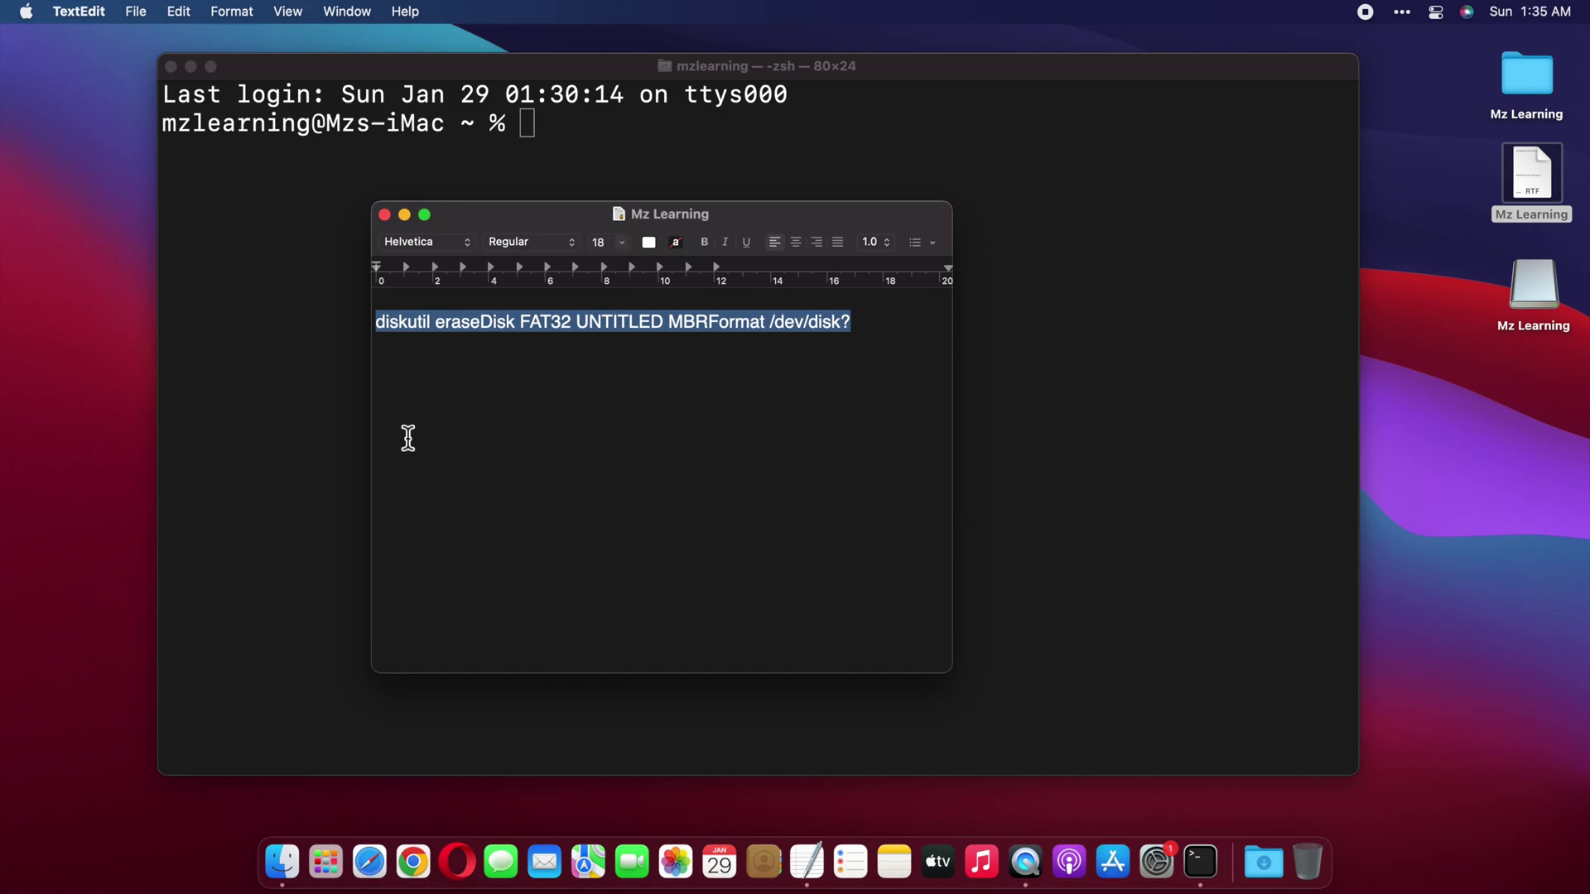
- Run the FAT32 MBR erase on disk4, producing the UNTITLED volume
{"action": "left_click", "coordinate": [337, 413]}
{"action": "key", "text": "super+v"}
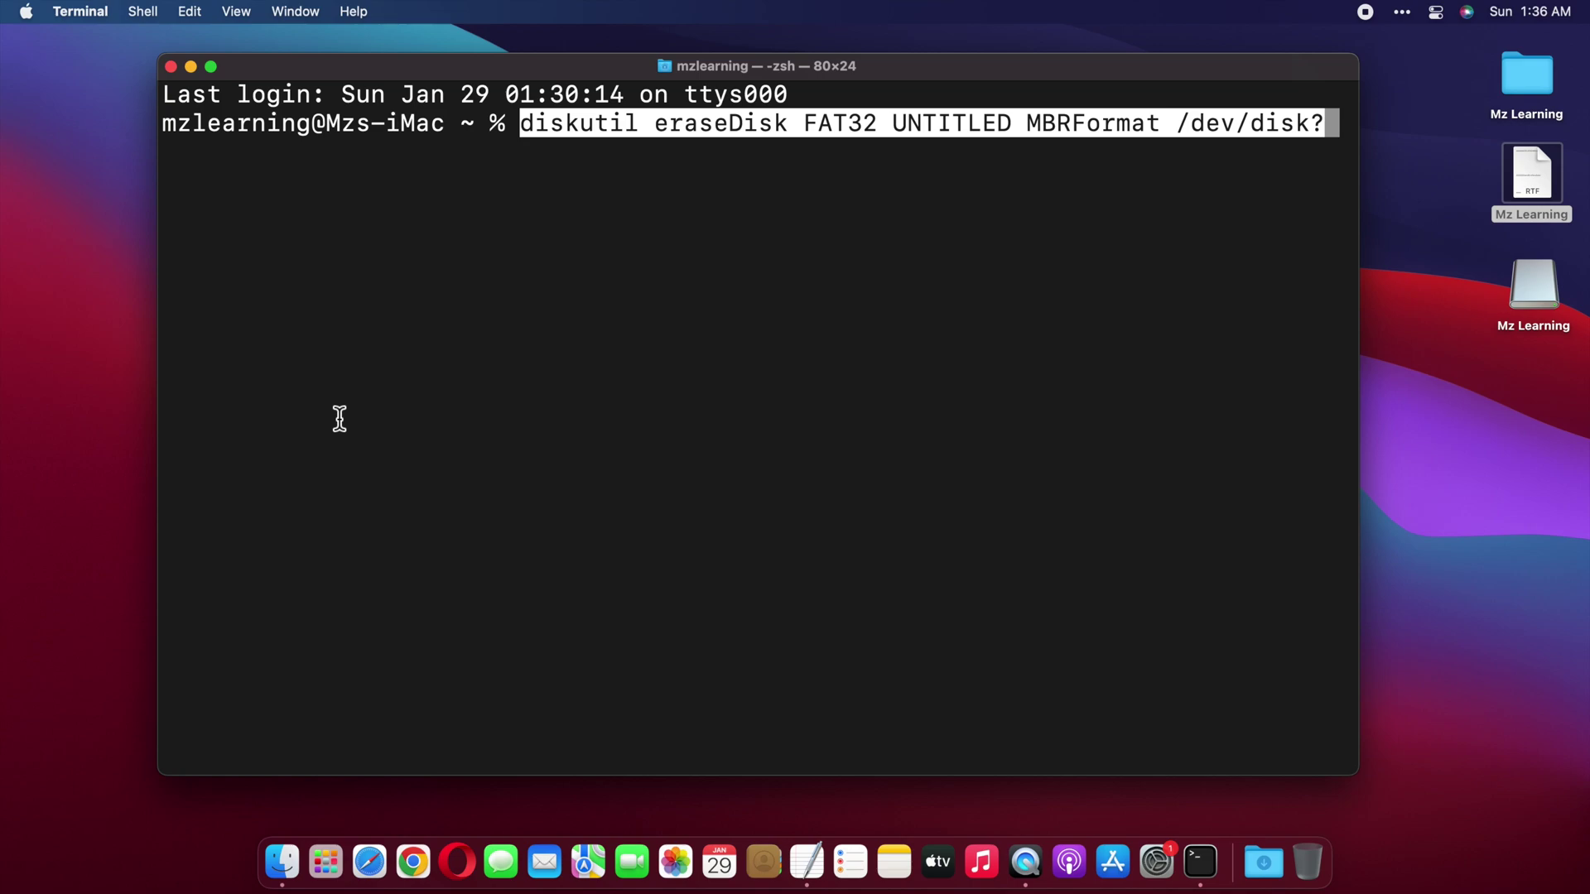
{"action": "key", "text": "BackSpace"}
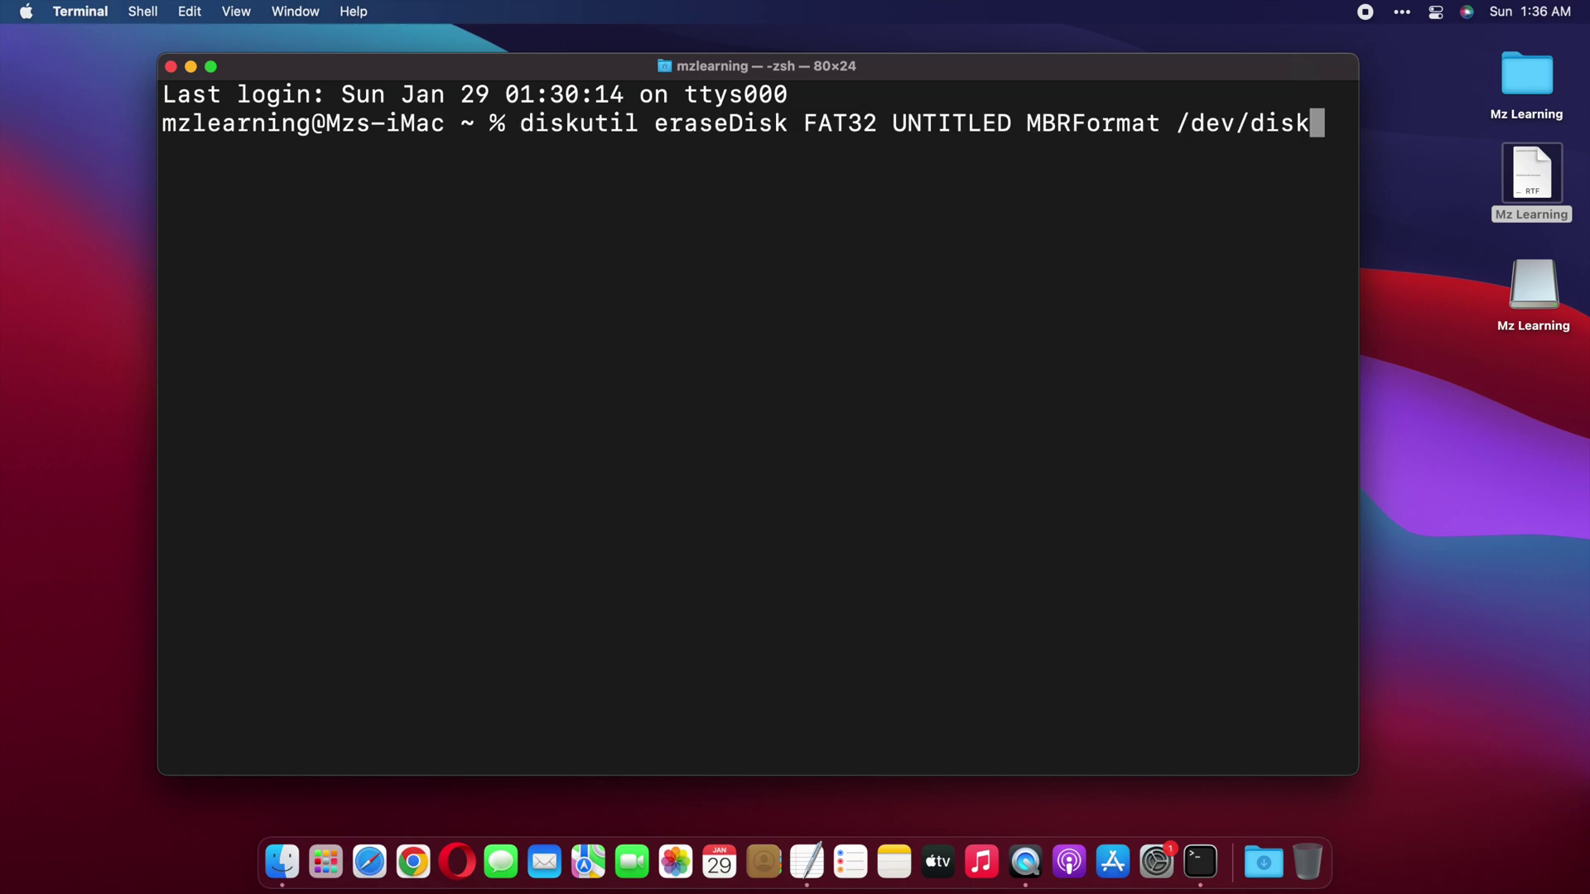
{"action": "type", "text": "4"}
{"action": "key", "text": "Return"}
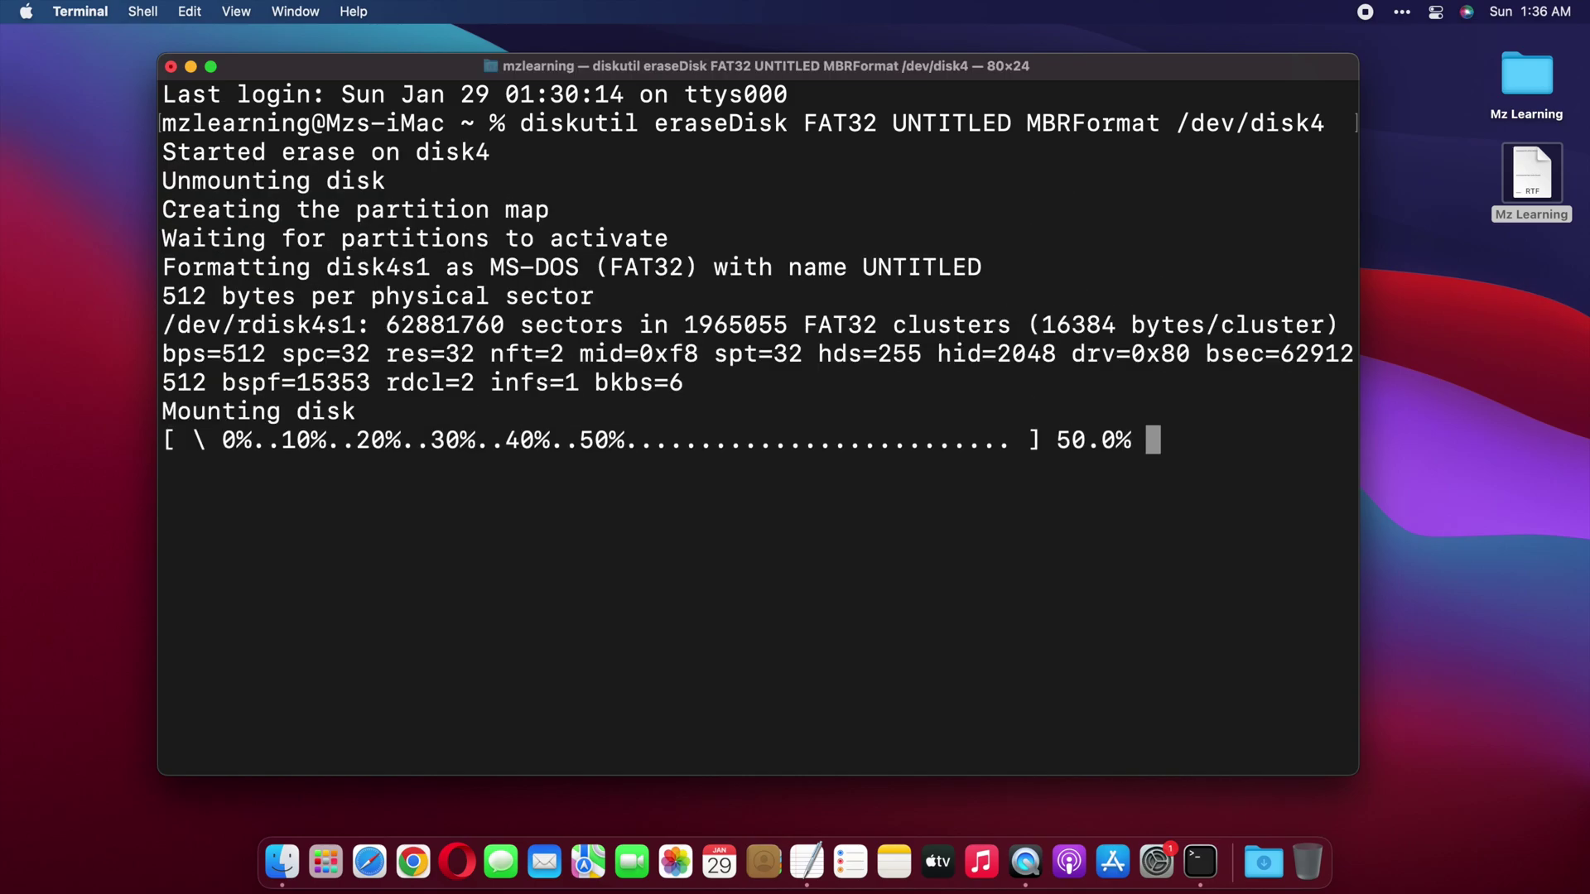
{"action": "key", "text": "cmd+Tab"}
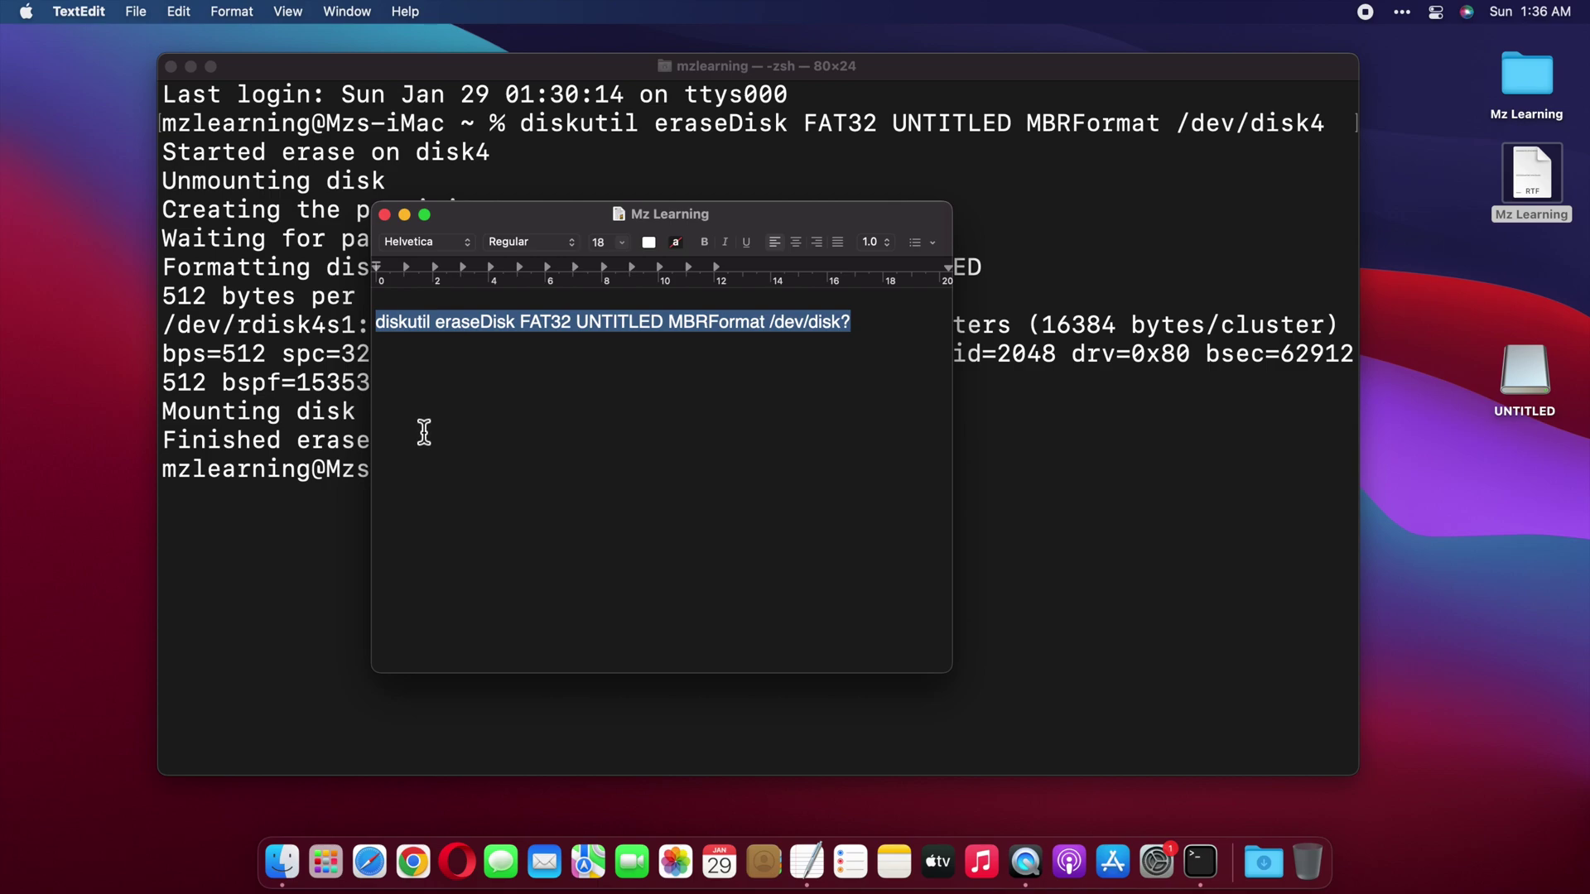
{"action": "scroll", "coordinate": [424, 431], "scroll_direction": "down", "scroll_amount": 3}
{"action": "scroll", "coordinate": [424, 432], "scroll_direction": "down", "scroll_amount": 2}
{"action": "left_click_drag", "start_coordinate": [376, 429], "coordinate": [819, 431]}
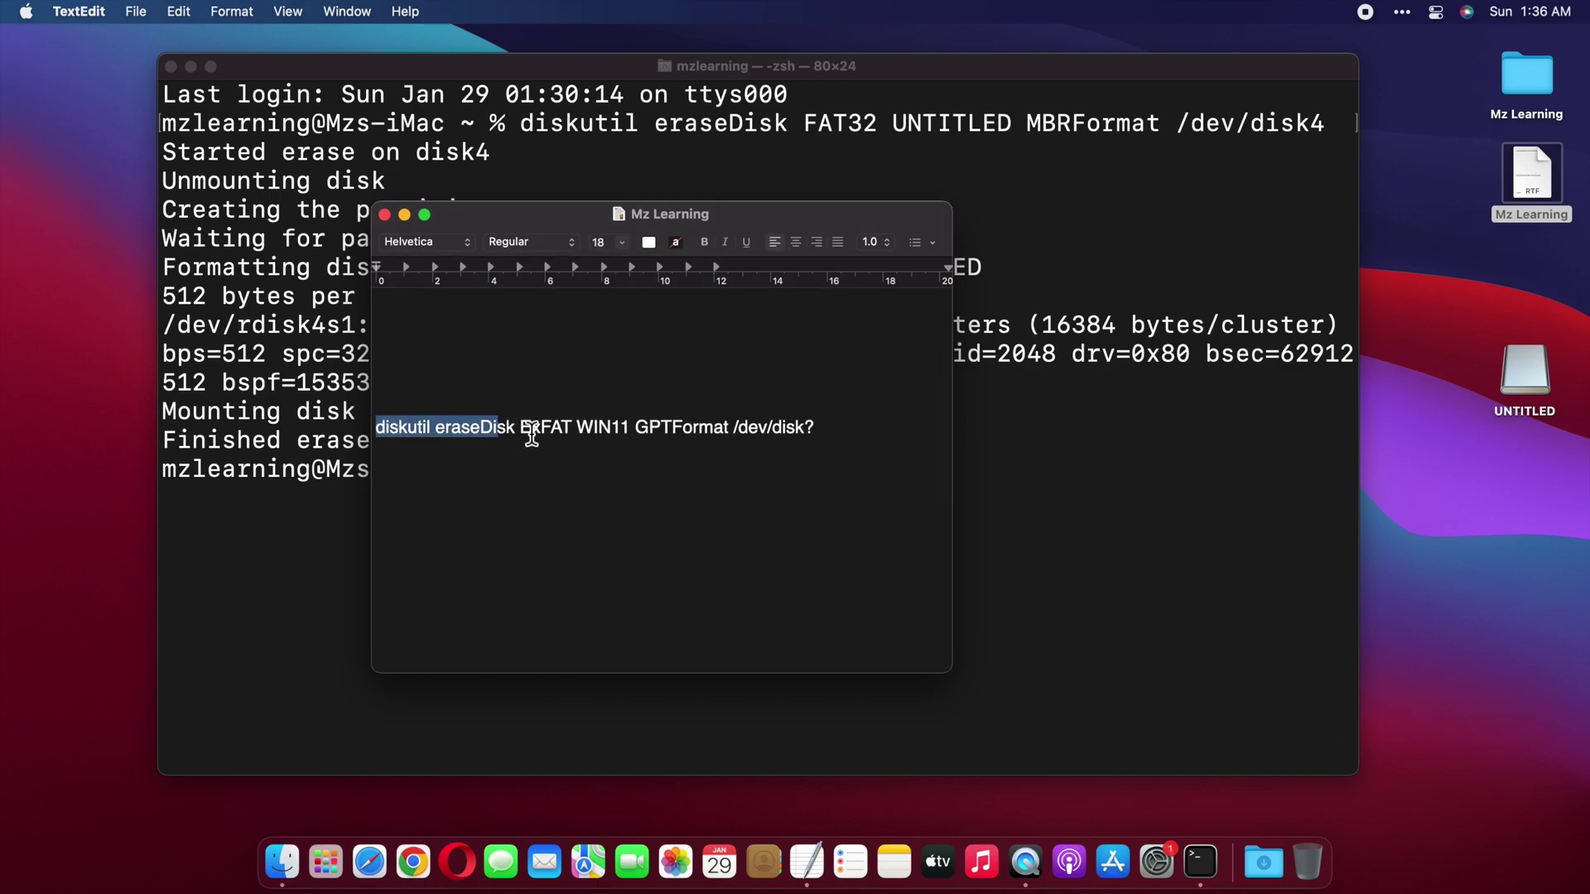
- Paste and run the notes' ExFAT eraseDisk command on disk4, creating GPT volume WIN11
{"action": "right_click", "coordinate": [818, 430]}
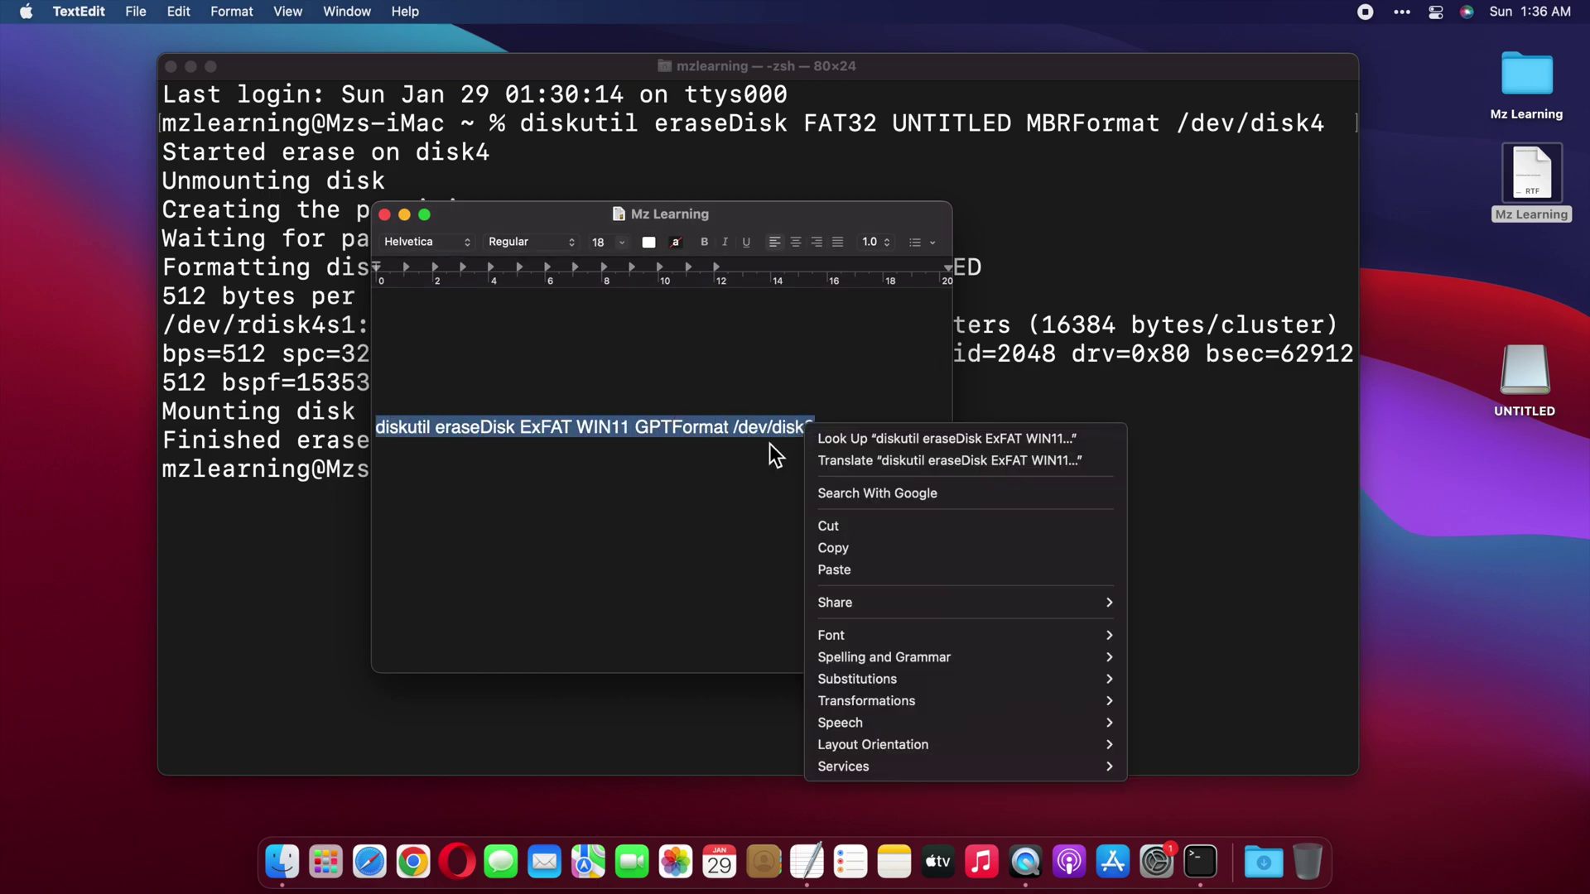
{"action": "left_click", "coordinate": [819, 537]}
{"action": "left_click", "coordinate": [994, 543]}
{"action": "key", "text": "super+v"}
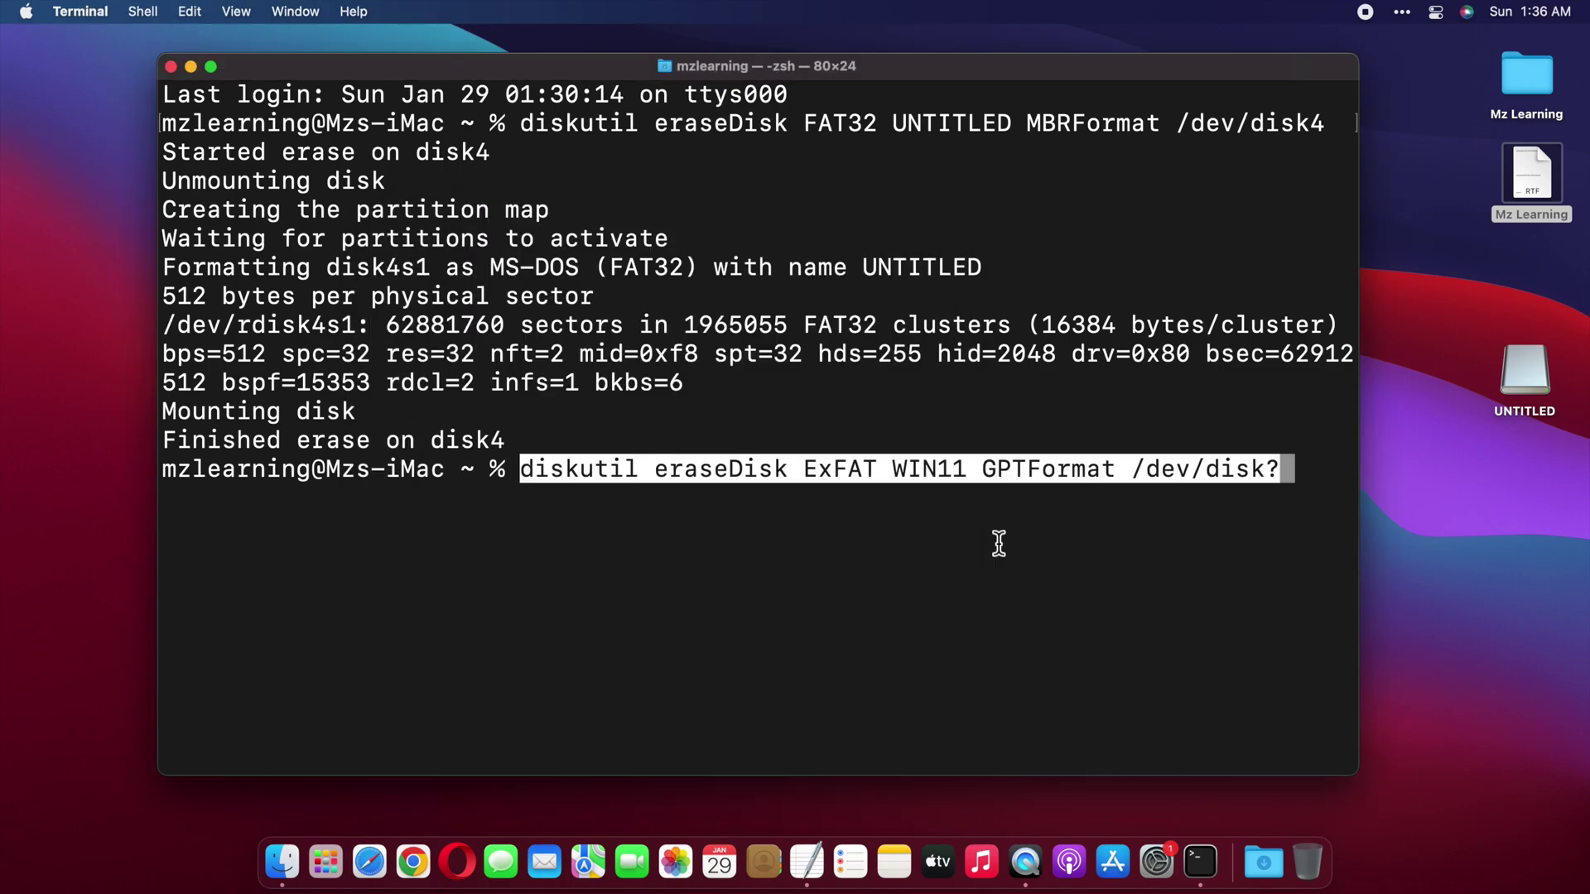
{"action": "key", "text": "BackSpace"}
{"action": "type", "text": "4"}
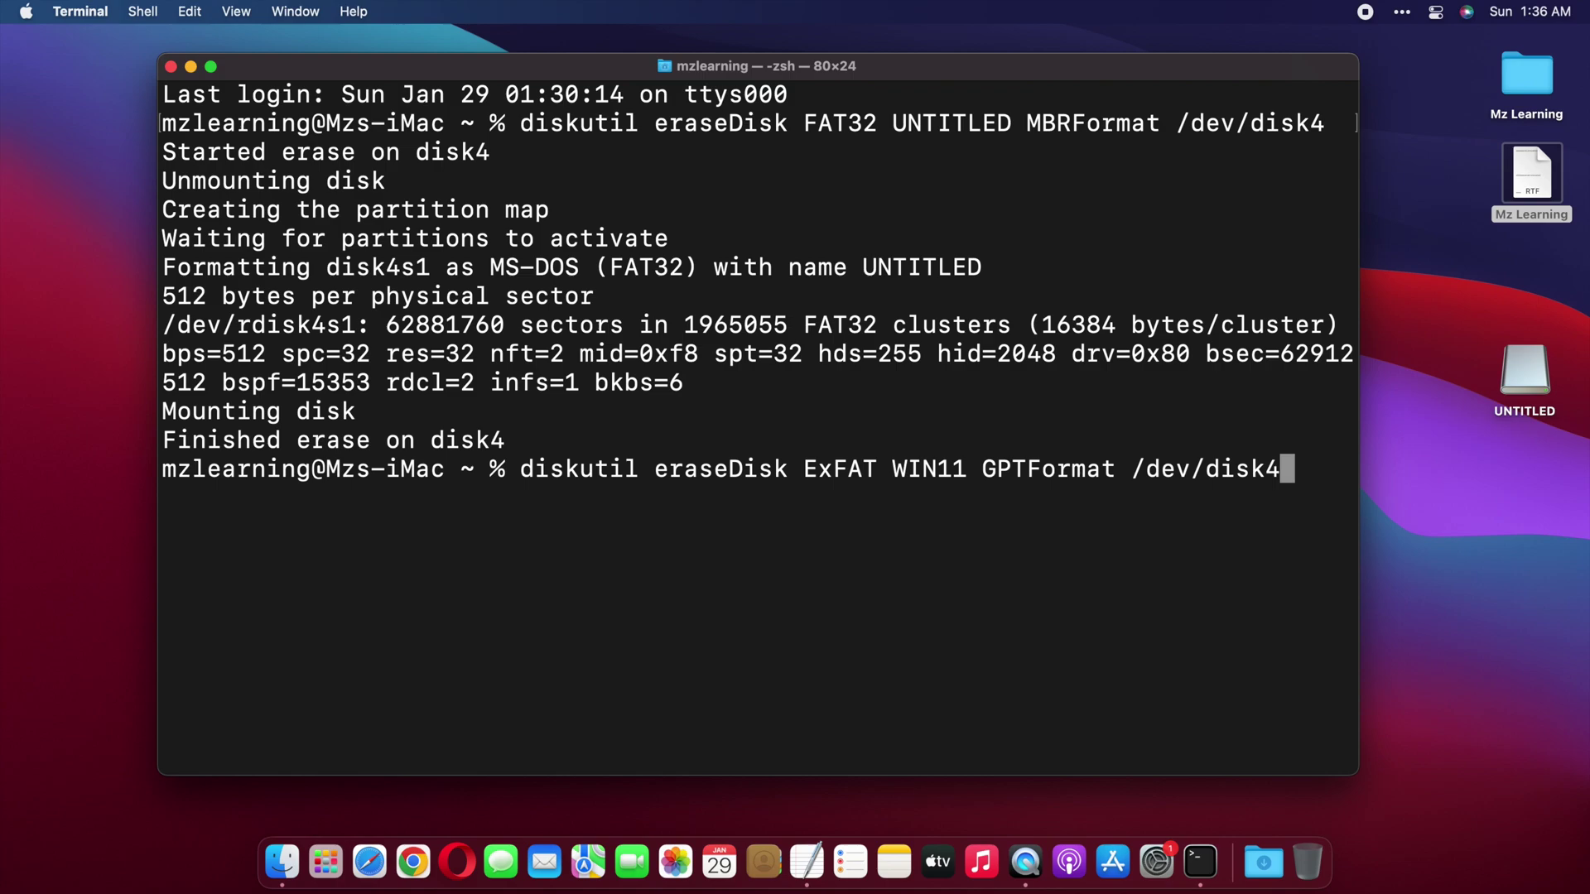
{"action": "key", "text": "Return"}
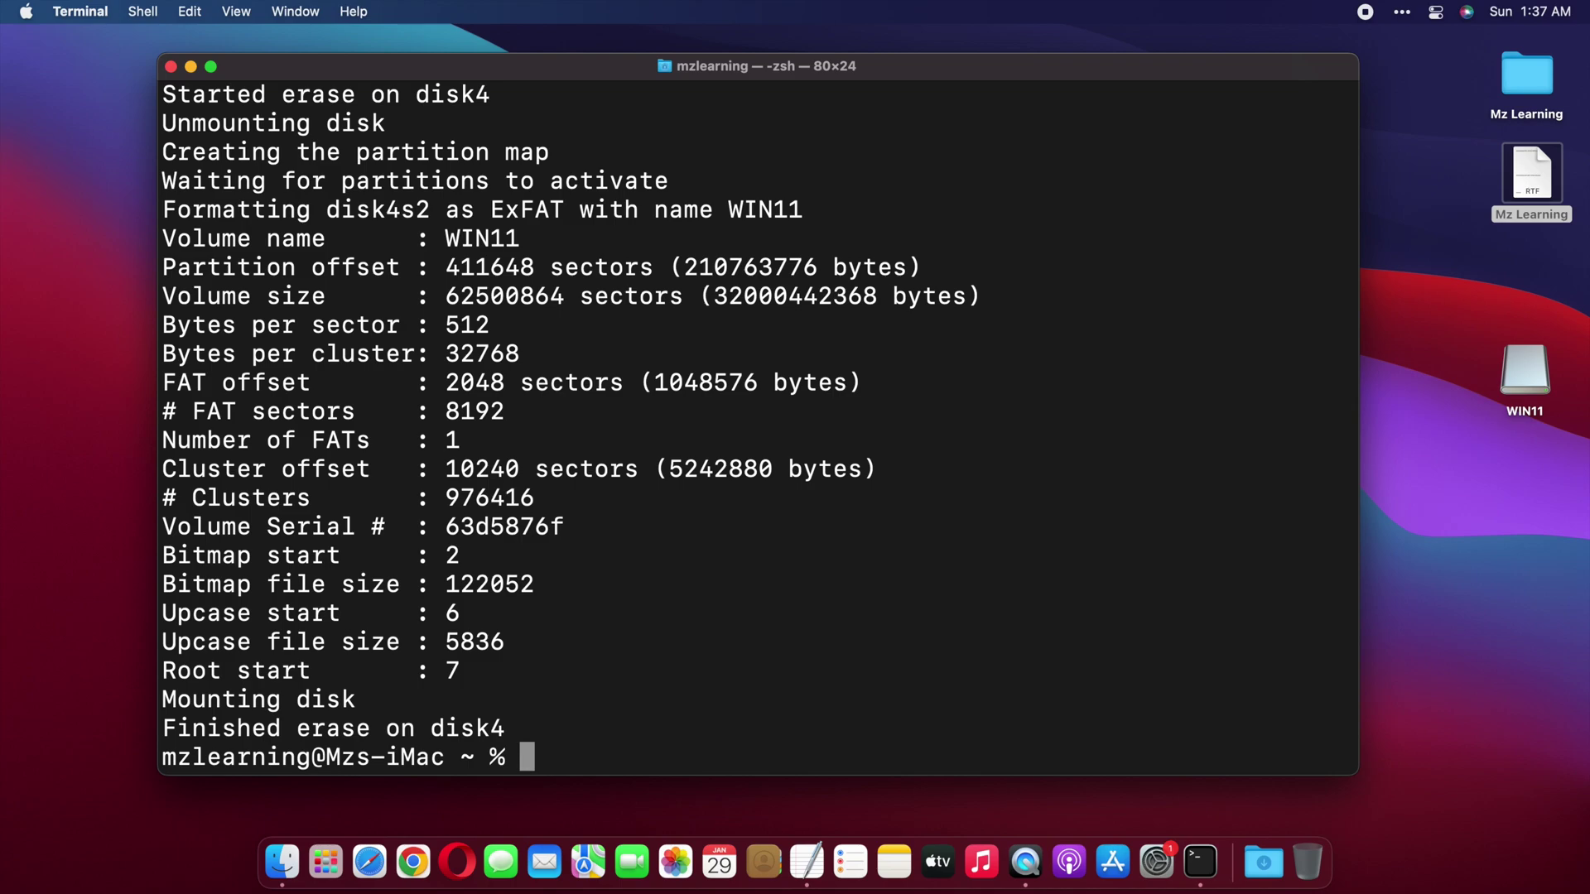
- Copy the diskutil list command from the notes and run it in Terminal
{"action": "key", "text": "super+Tab"}
{"action": "scroll", "coordinate": [874, 522], "scroll_direction": "down", "scroll_amount": 2}
{"action": "scroll", "coordinate": [876, 523], "scroll_direction": "down", "scroll_amount": 2}
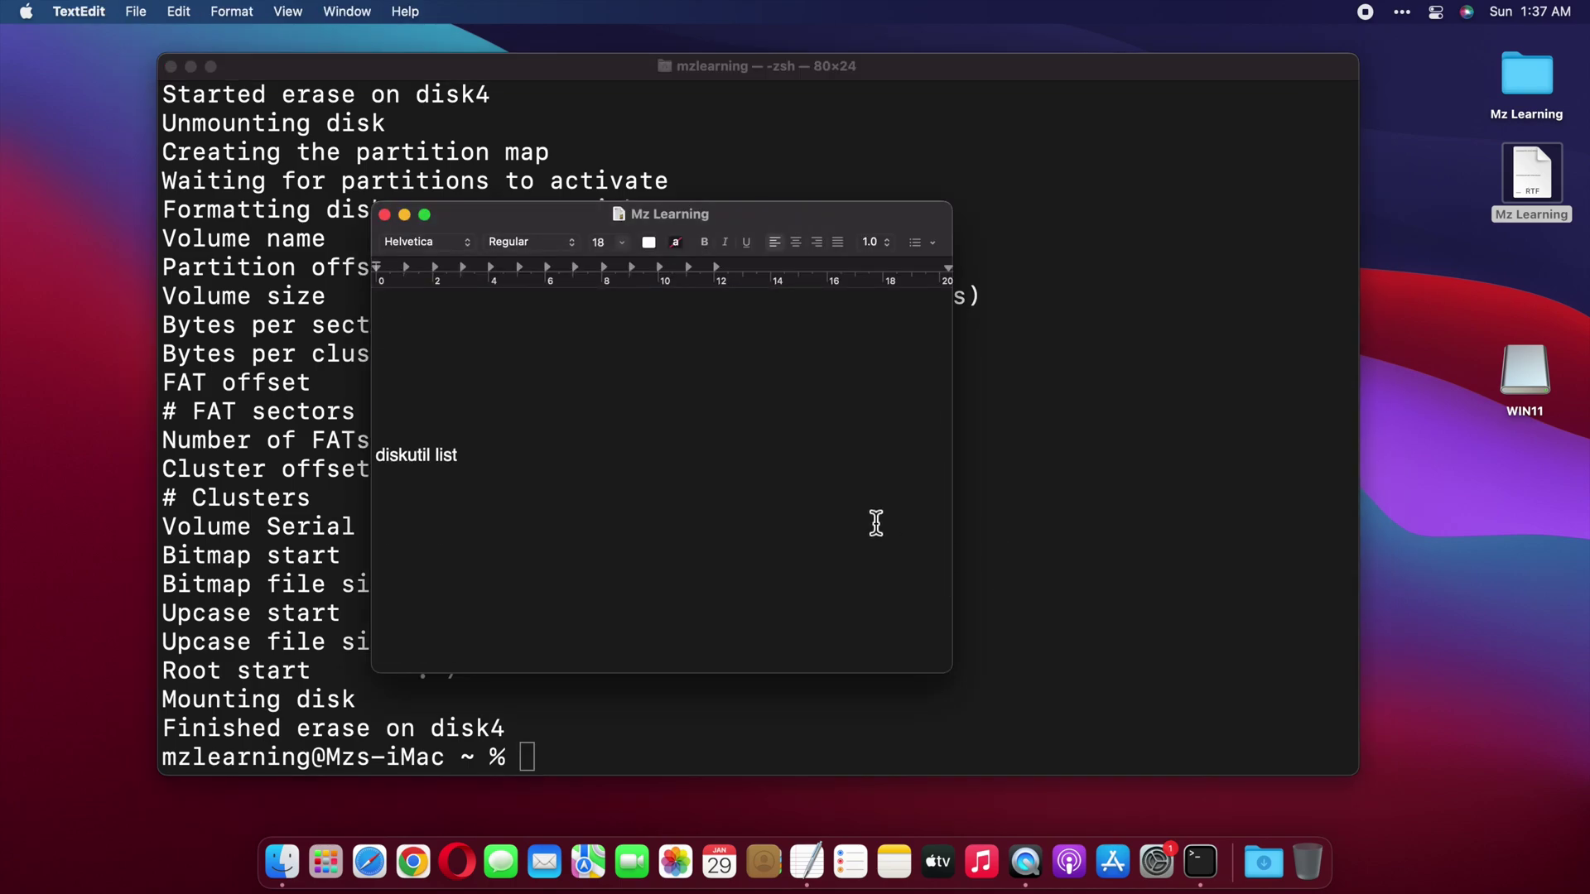
{"action": "left_click_drag", "start_coordinate": [465, 457], "coordinate": [377, 457]}
{"action": "right_click", "coordinate": [380, 454]}
{"action": "left_click", "coordinate": [402, 576]}
{"action": "left_click", "coordinate": [607, 745]}
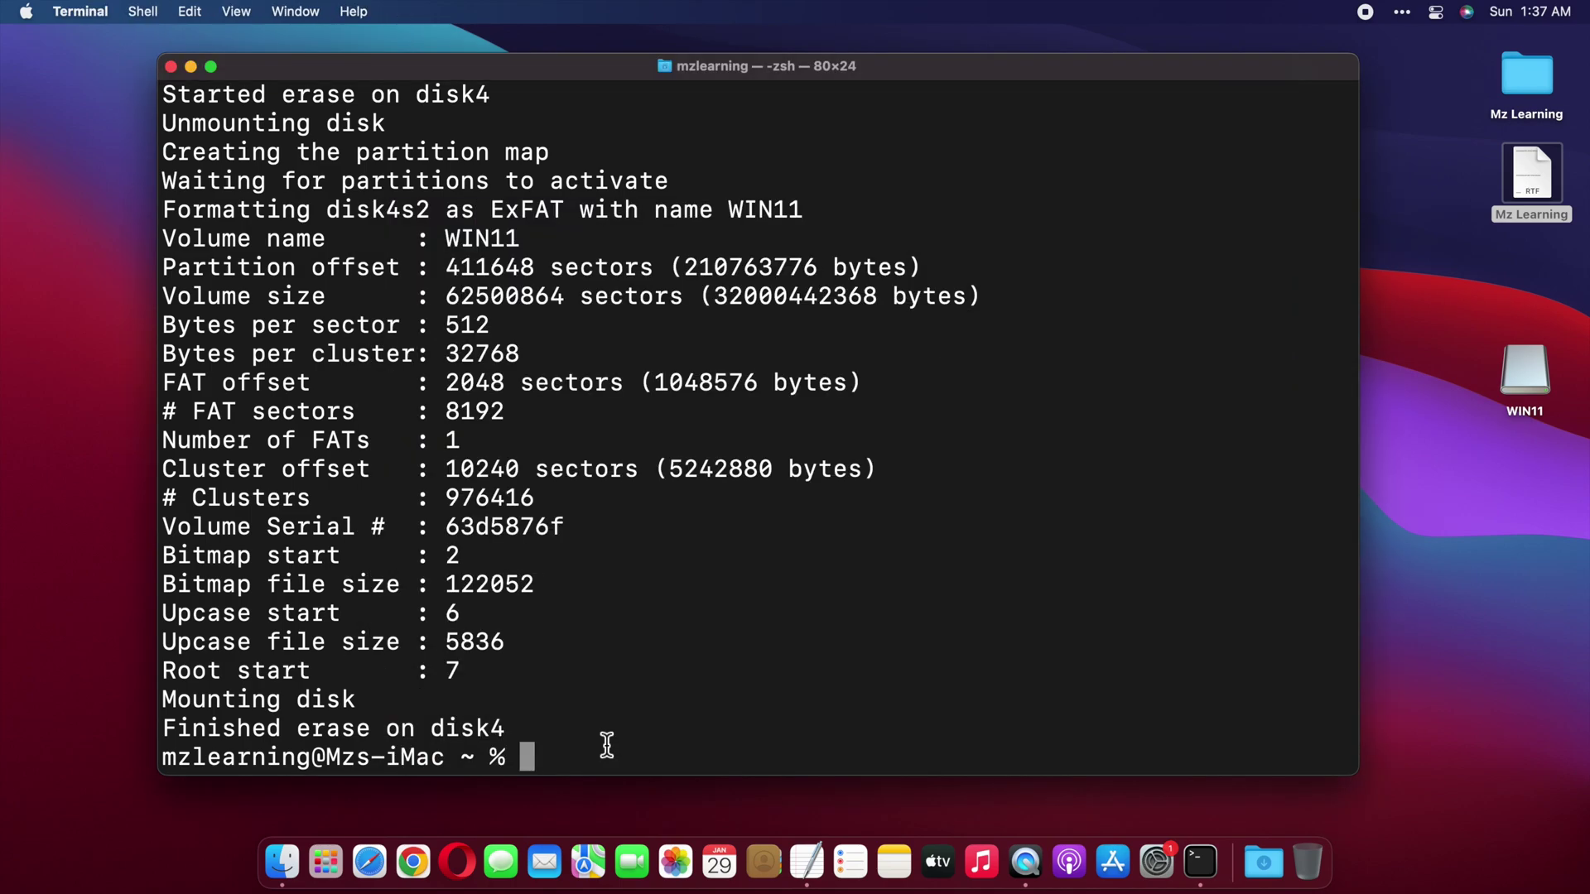
{"action": "key", "text": "super+v"}
{"action": "key", "text": "Return"}
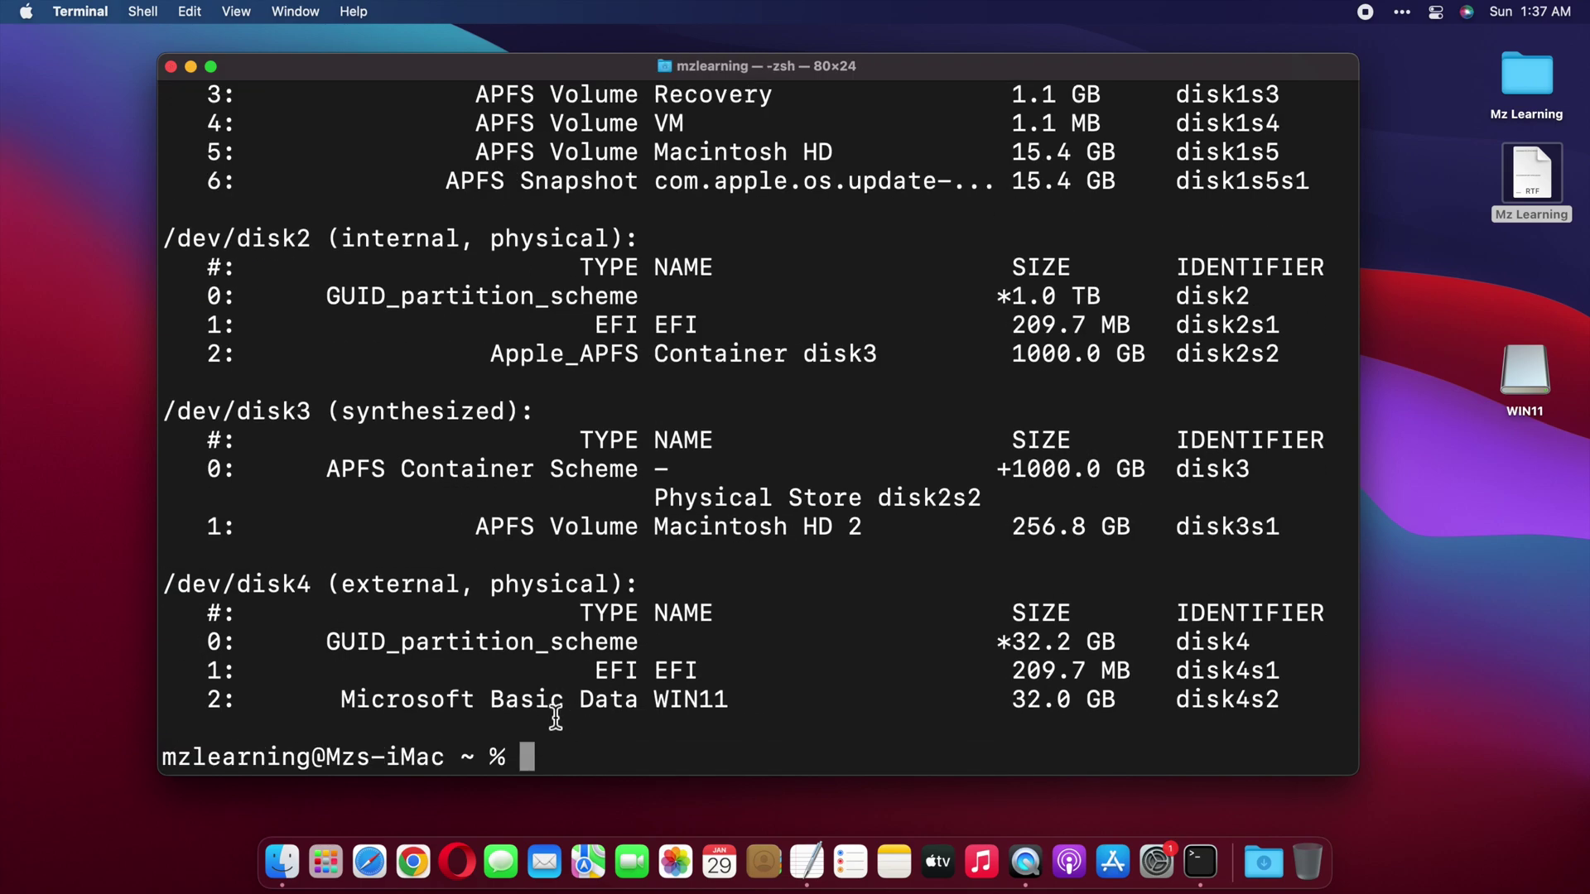
- Mark disk4s1 as the EFI partition and copy the sudo diskutil mount command
{"action": "left_click_drag", "start_coordinate": [314, 583], "coordinate": [244, 585]}
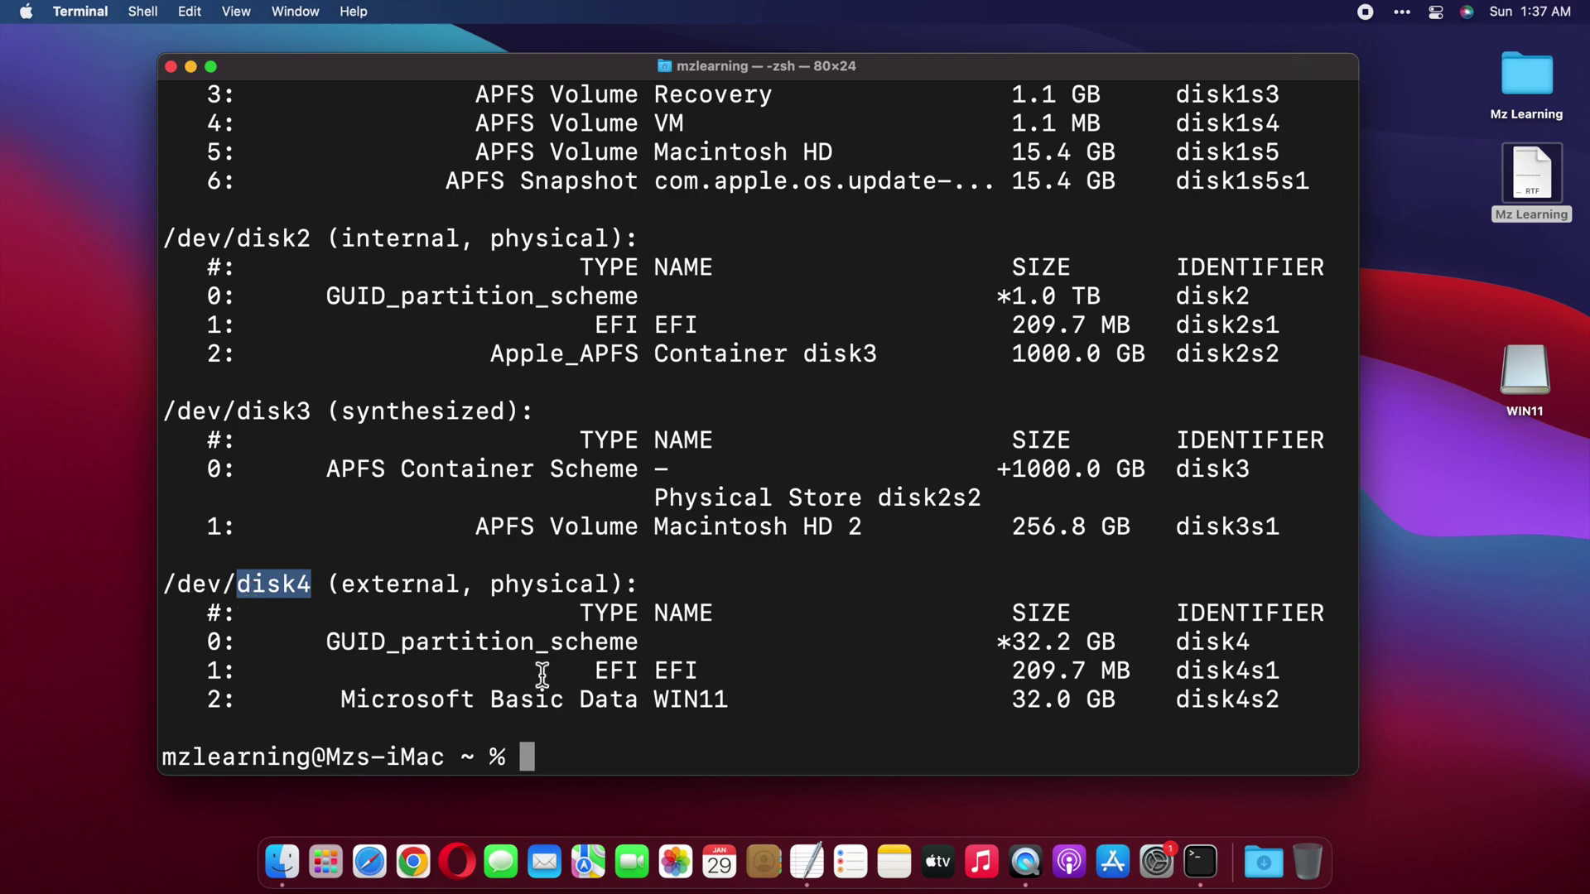
{"action": "left_click_drag", "start_coordinate": [582, 672], "coordinate": [706, 673]}
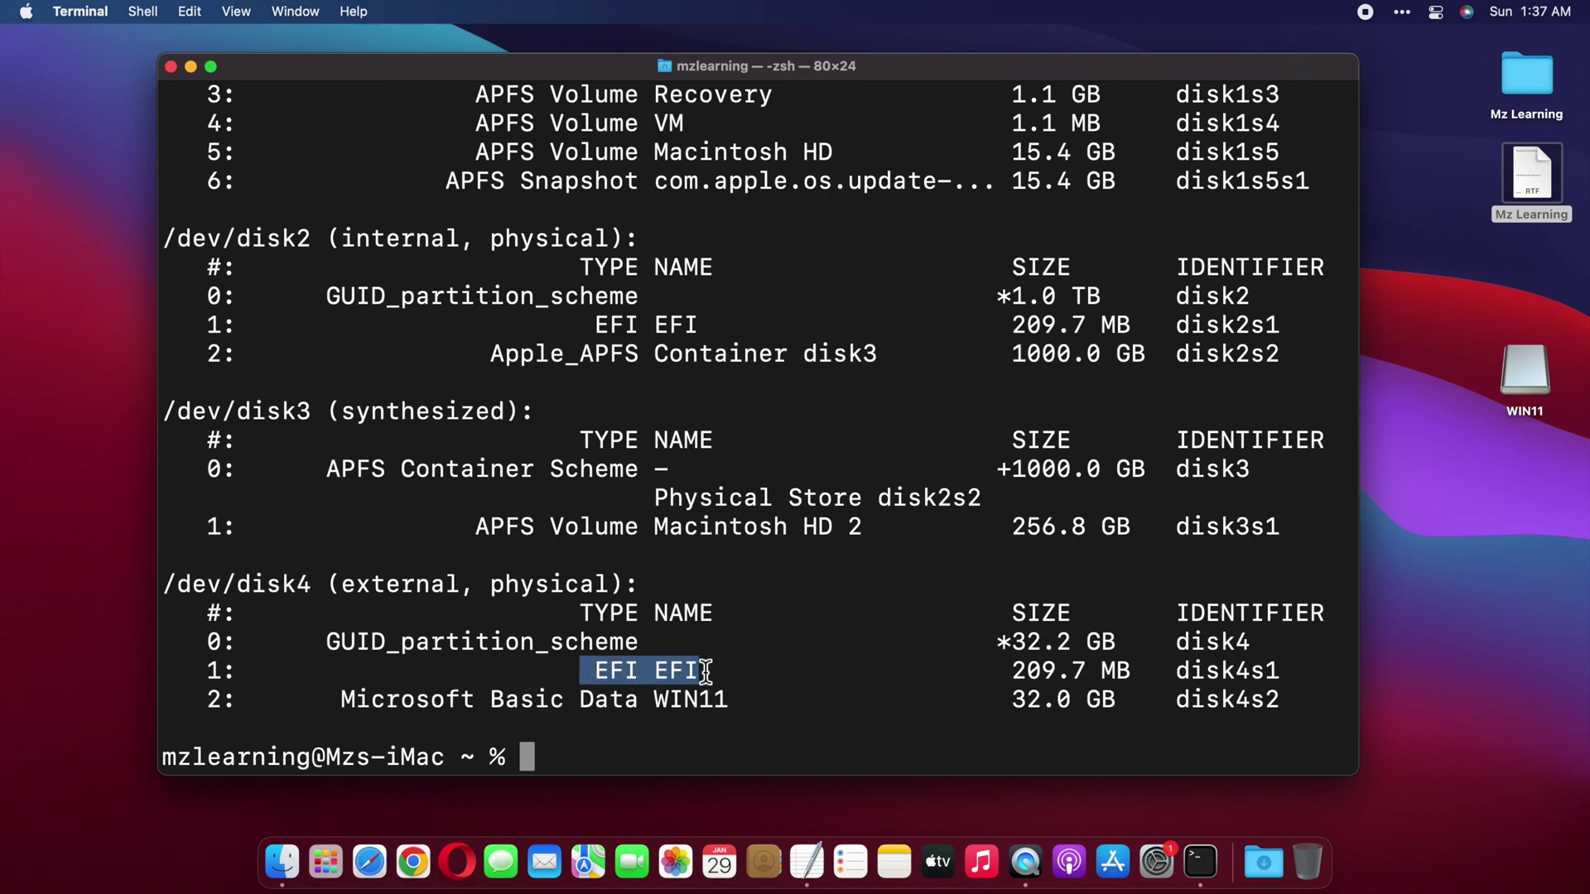
{"action": "left_click_drag", "start_coordinate": [1168, 673], "coordinate": [1280, 672]}
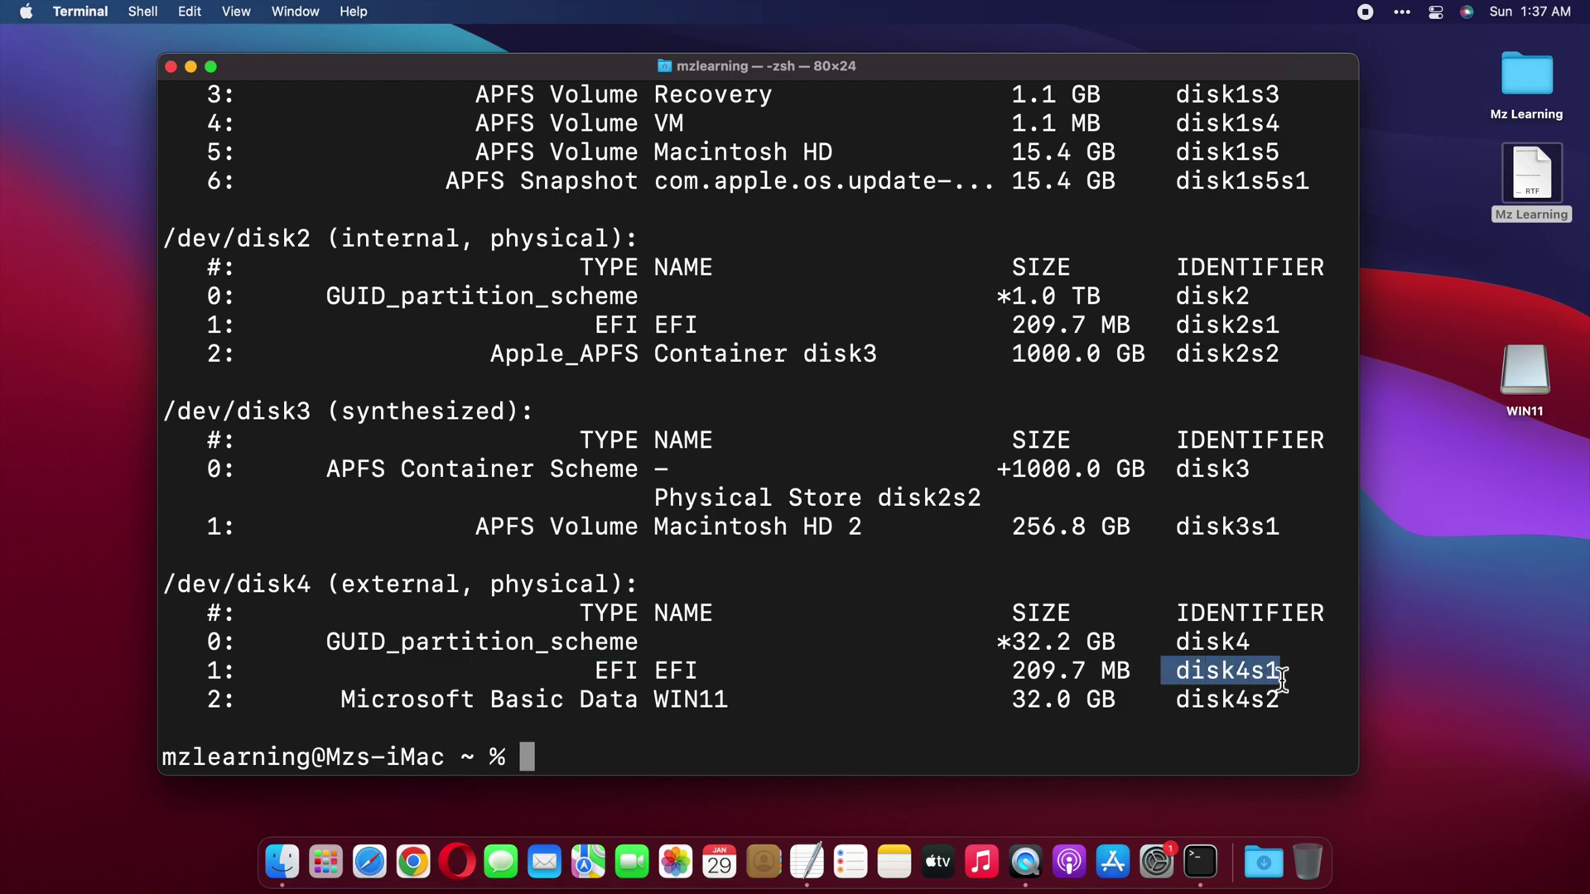
{"action": "key", "text": "super+Tab"}
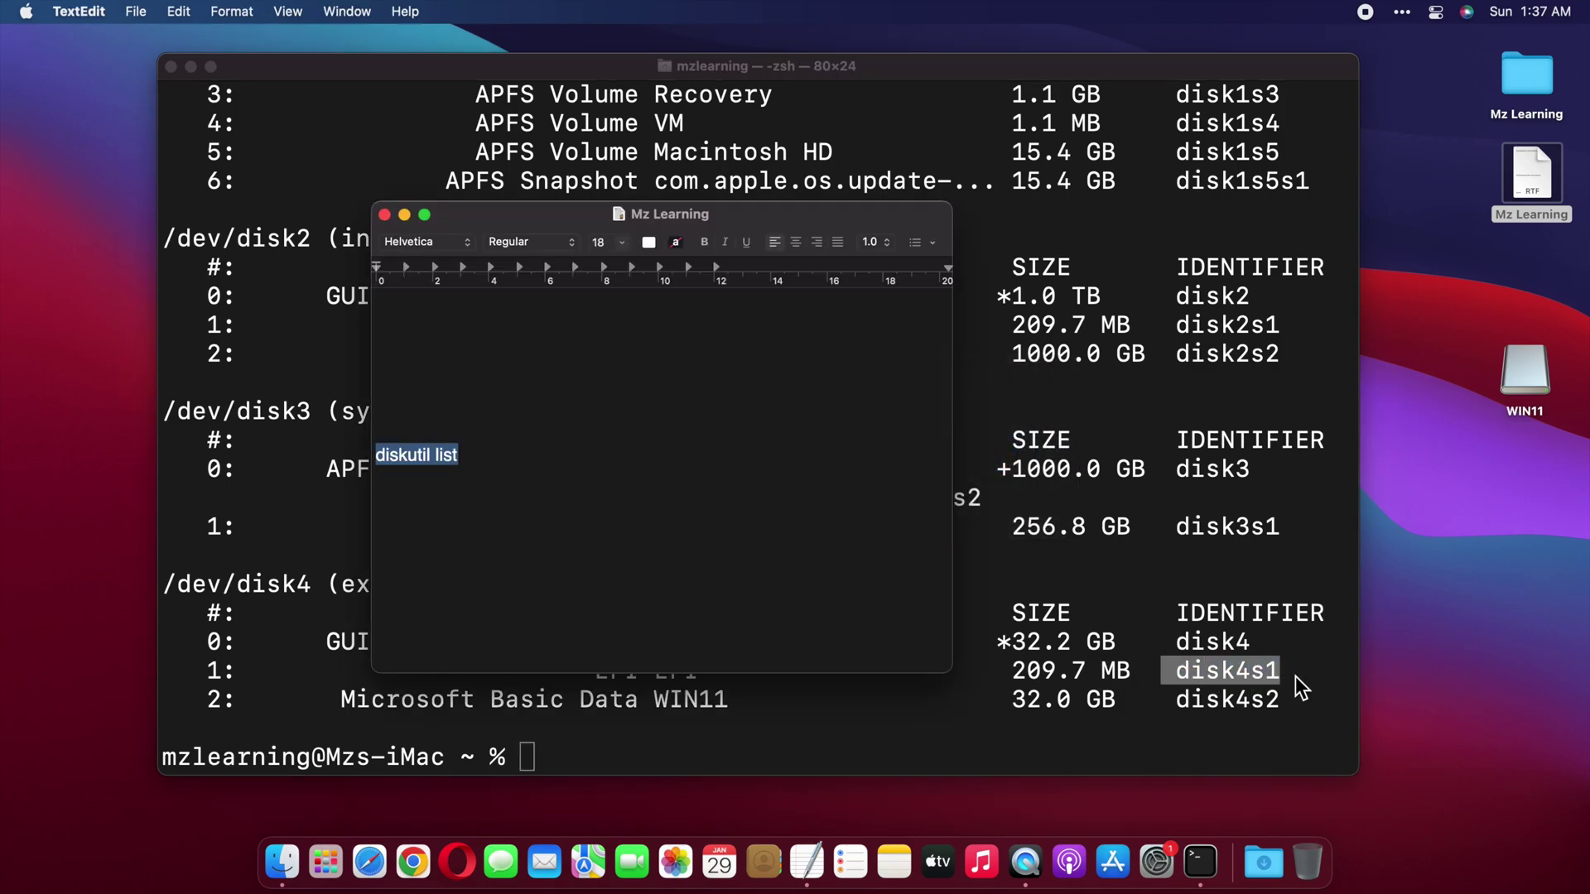
{"action": "scroll", "coordinate": [776, 569], "scroll_direction": "down", "scroll_amount": 3}
{"action": "left_click_drag", "start_coordinate": [724, 569], "coordinate": [377, 559]}
{"action": "right_click", "coordinate": [388, 561]}
{"action": "left_click", "coordinate": [414, 601]}
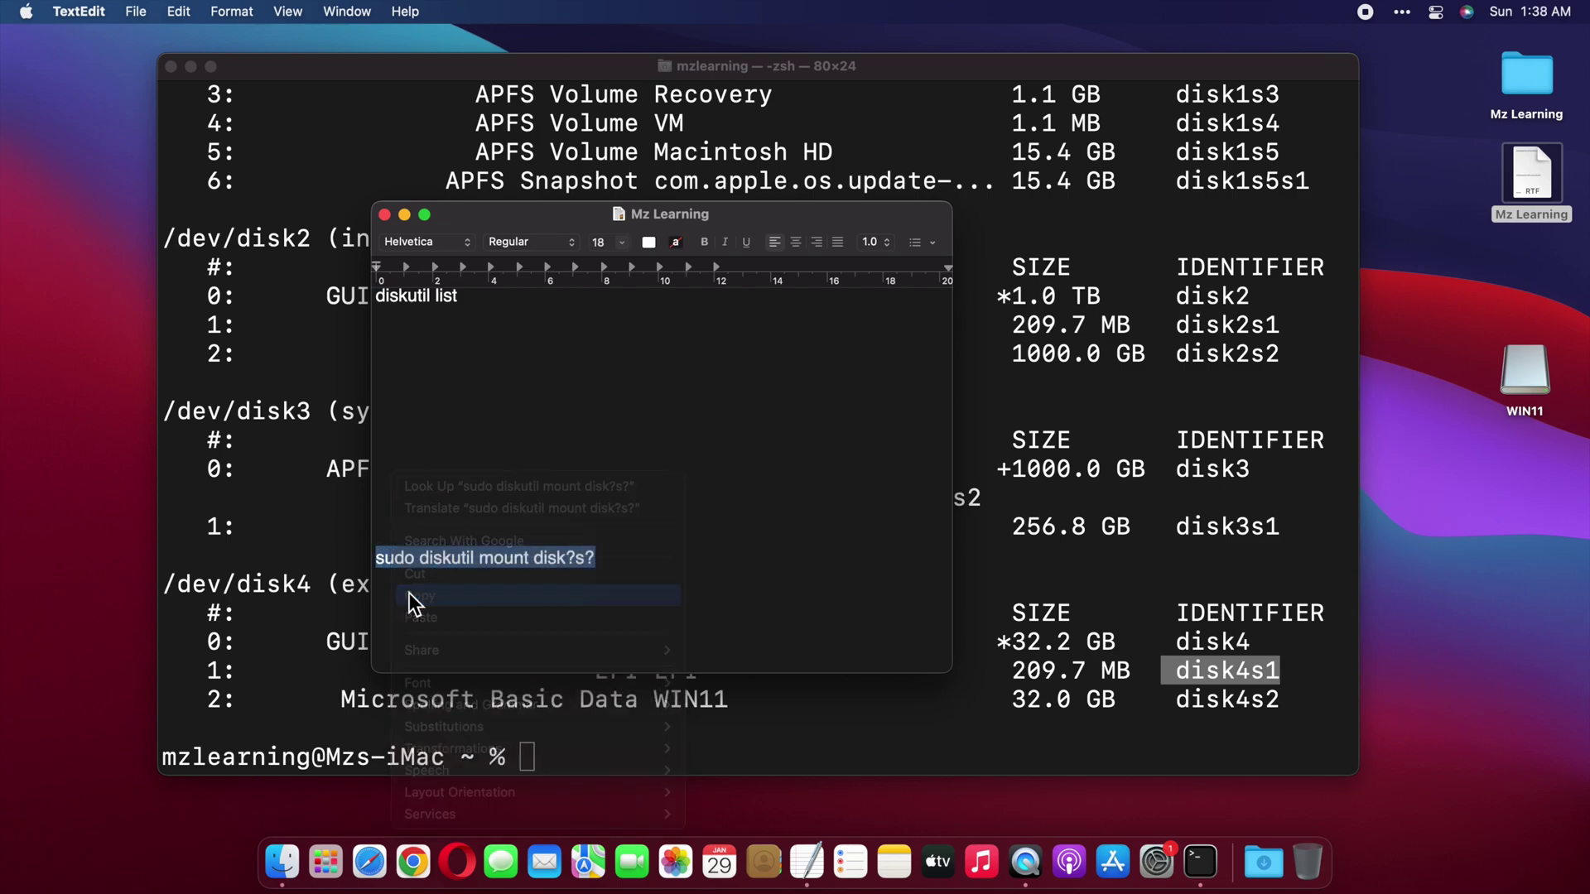
- Run sudo diskutil mount on disk4s1 and enter the admin password
{"action": "left_click", "coordinate": [559, 757]}
{"action": "key", "text": "super+v"}
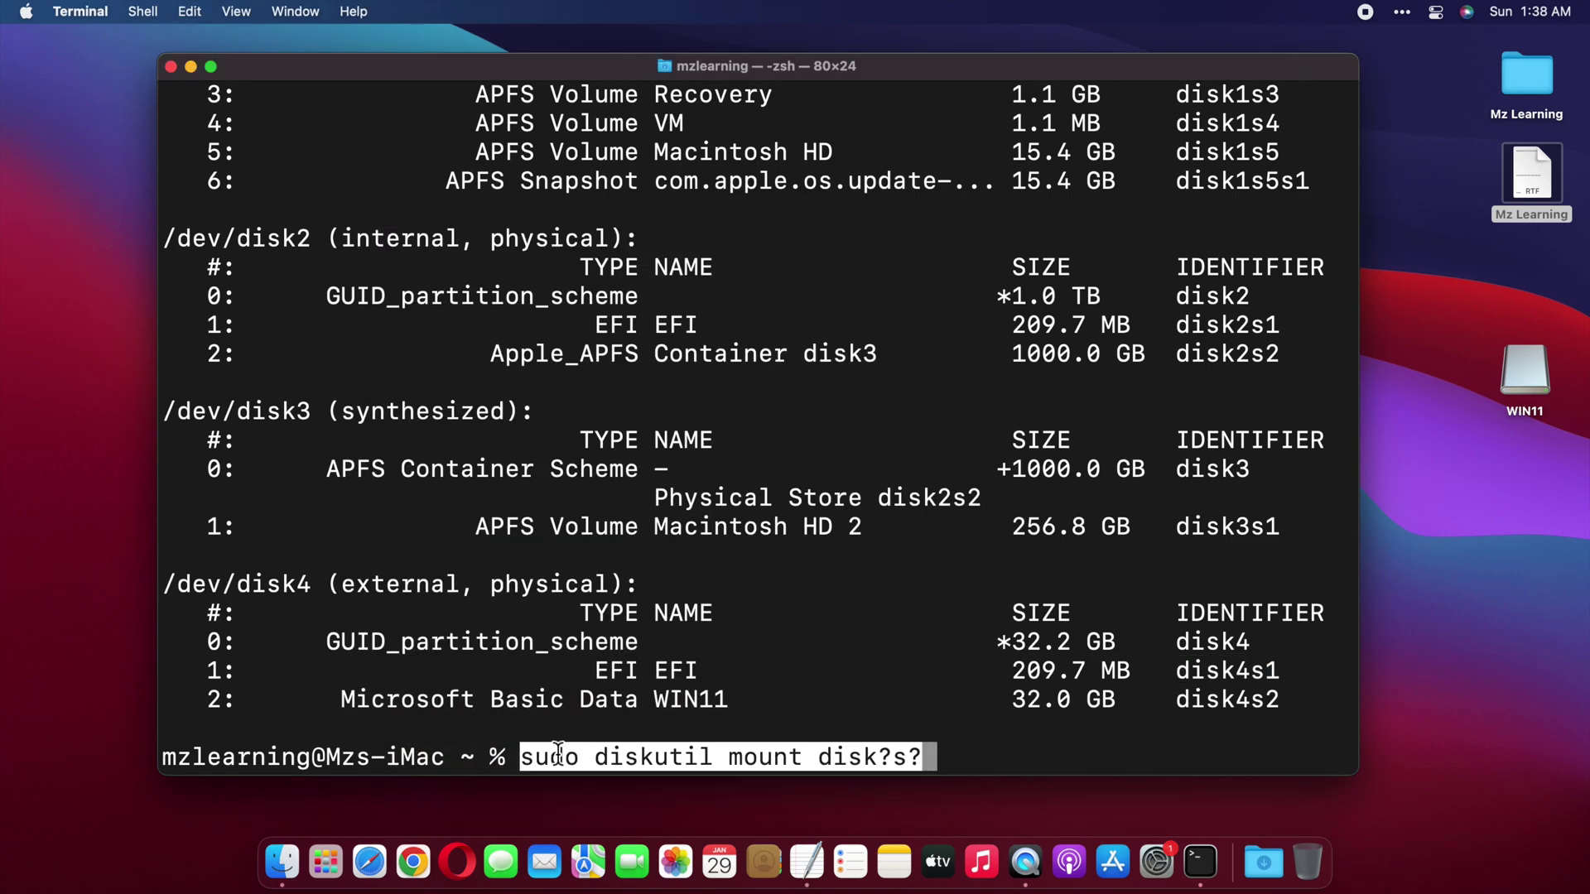
{"action": "key", "text": "BackSpace"}
{"action": "key", "text": "BackSpace"}
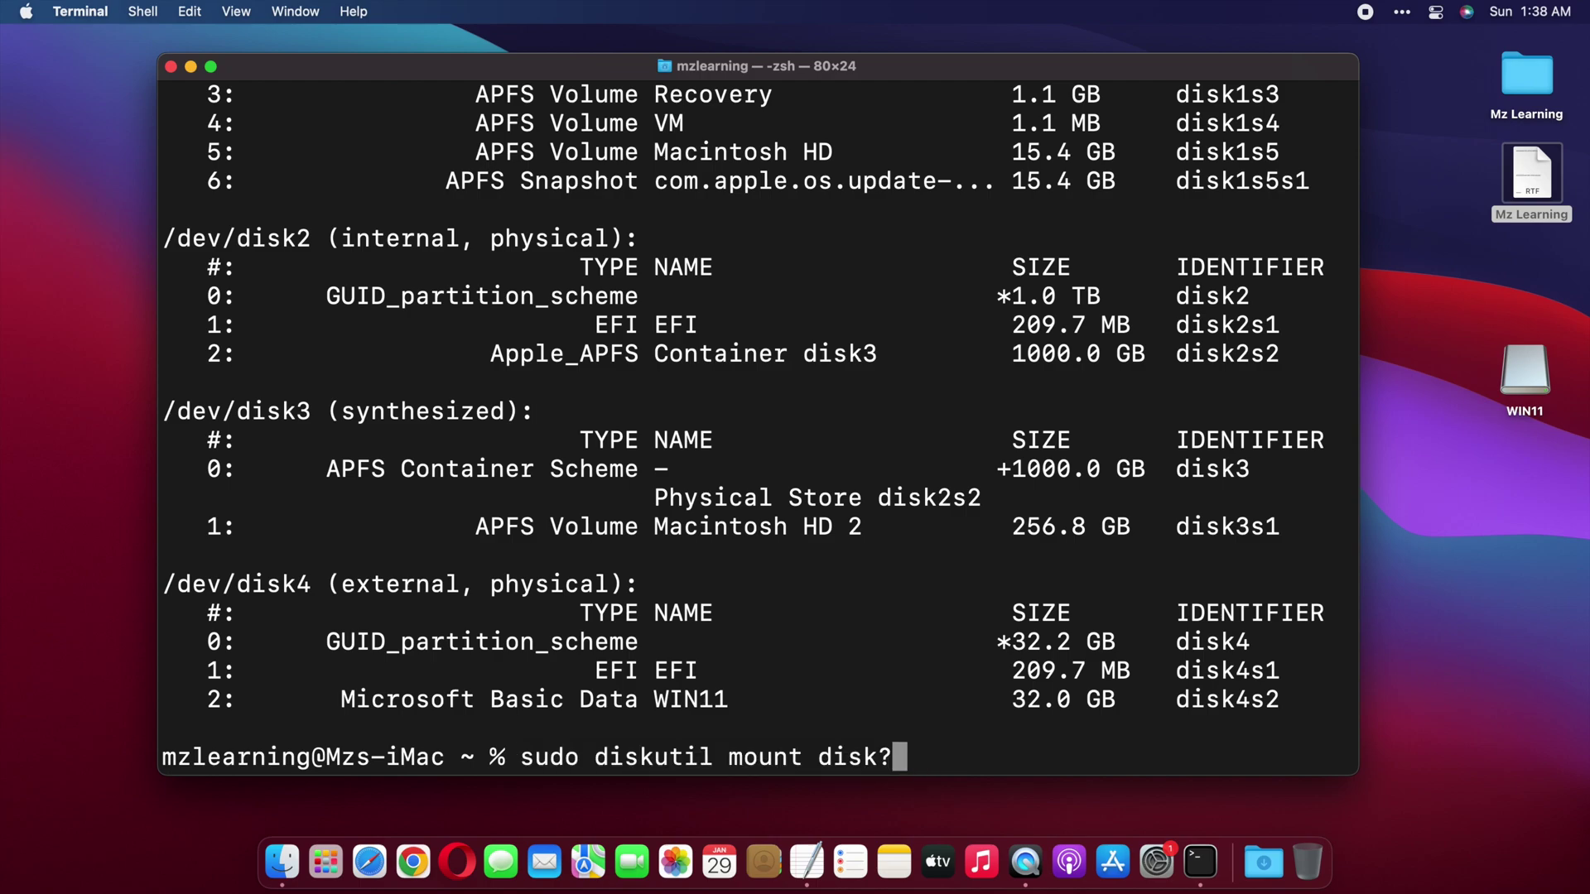
{"action": "key", "text": "BackSpace"}
{"action": "type", "text": "4s1"}
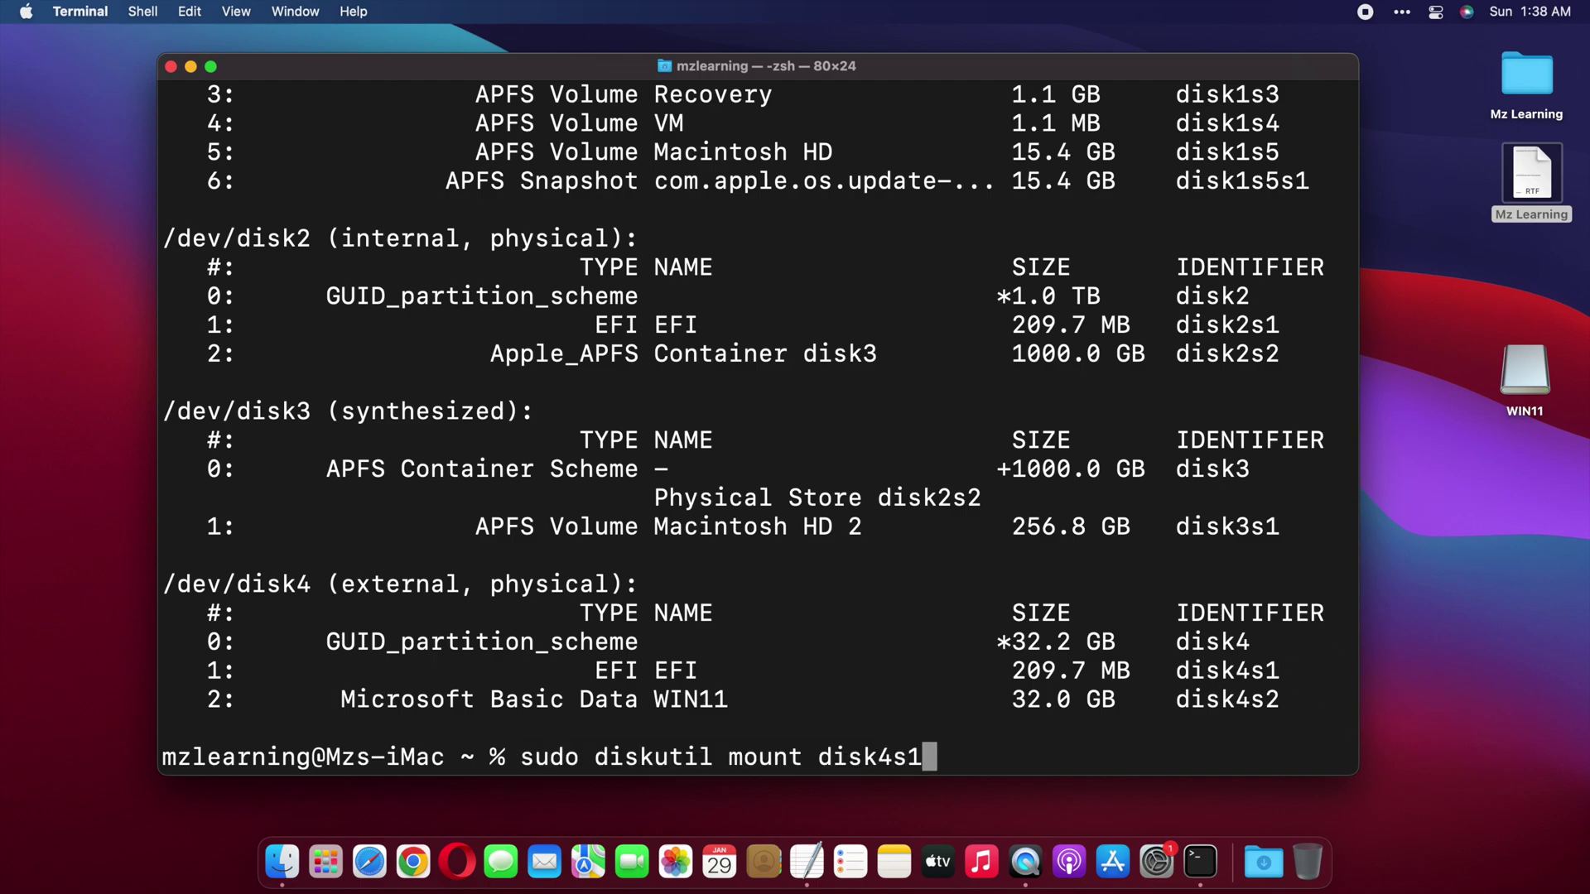
{"action": "key", "text": "Return"}
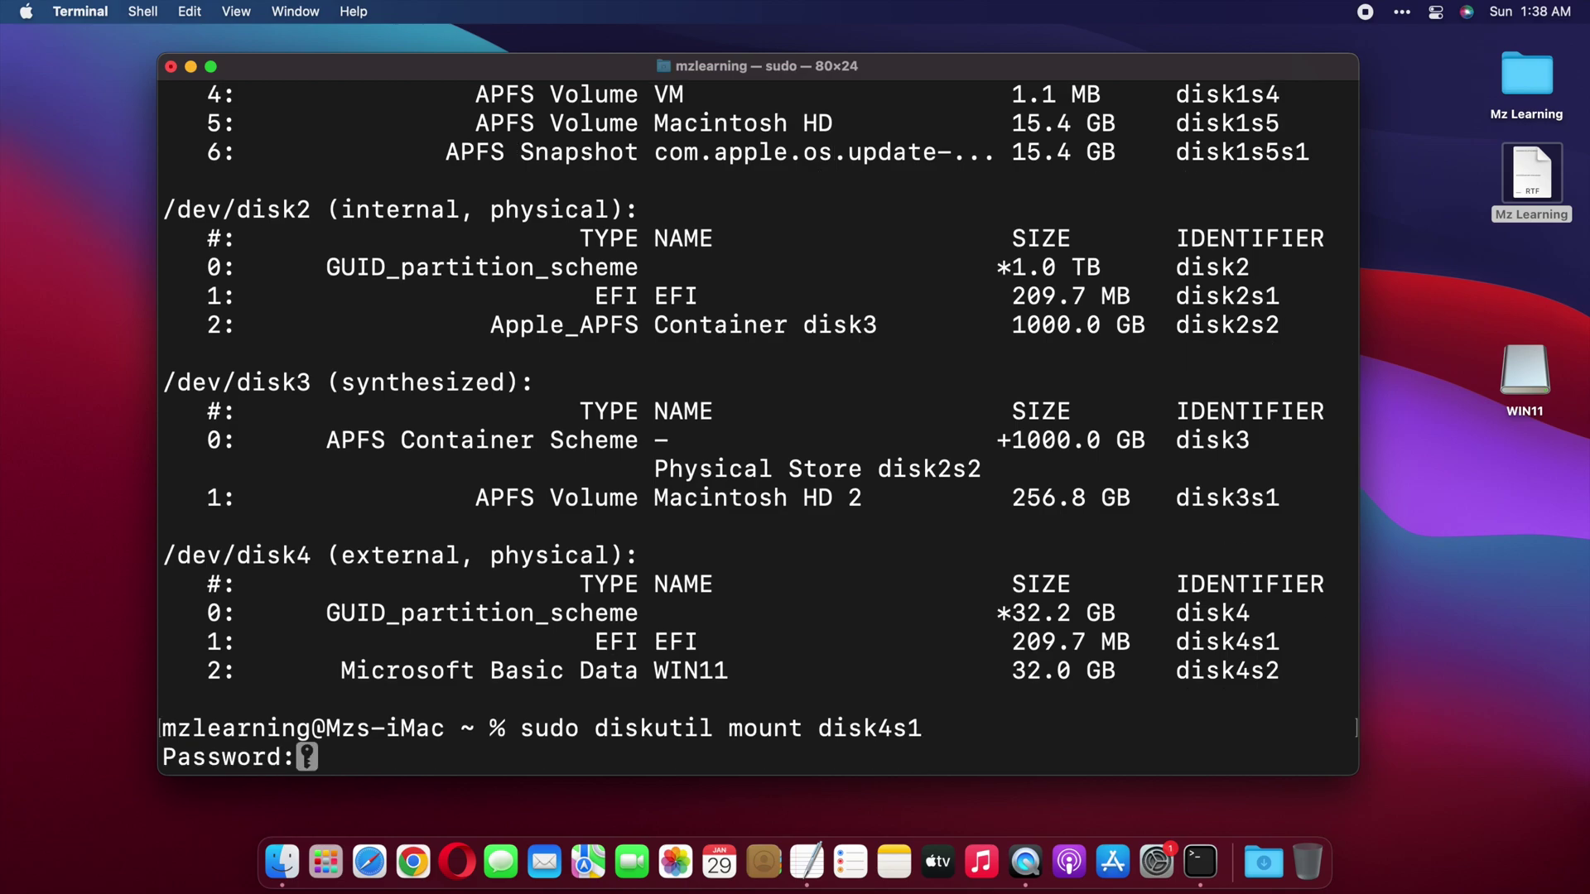
{"action": "key", "text": "Return"}
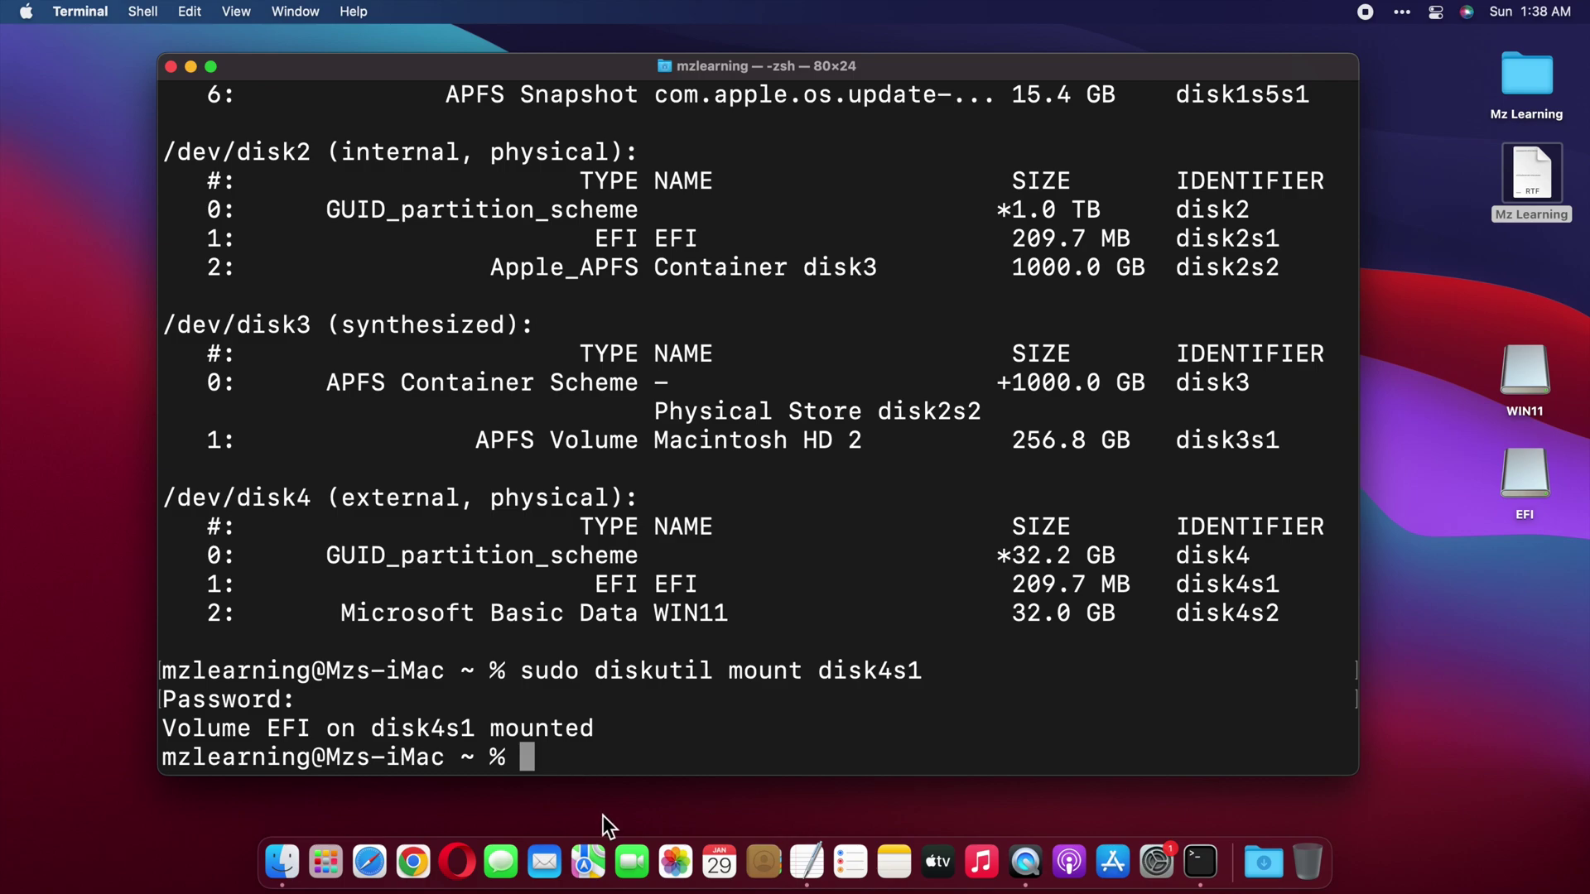
- Close Terminal and the notes, then open the Win11 ISO from Downloads to mount it
{"action": "left_click", "coordinate": [172, 69]}
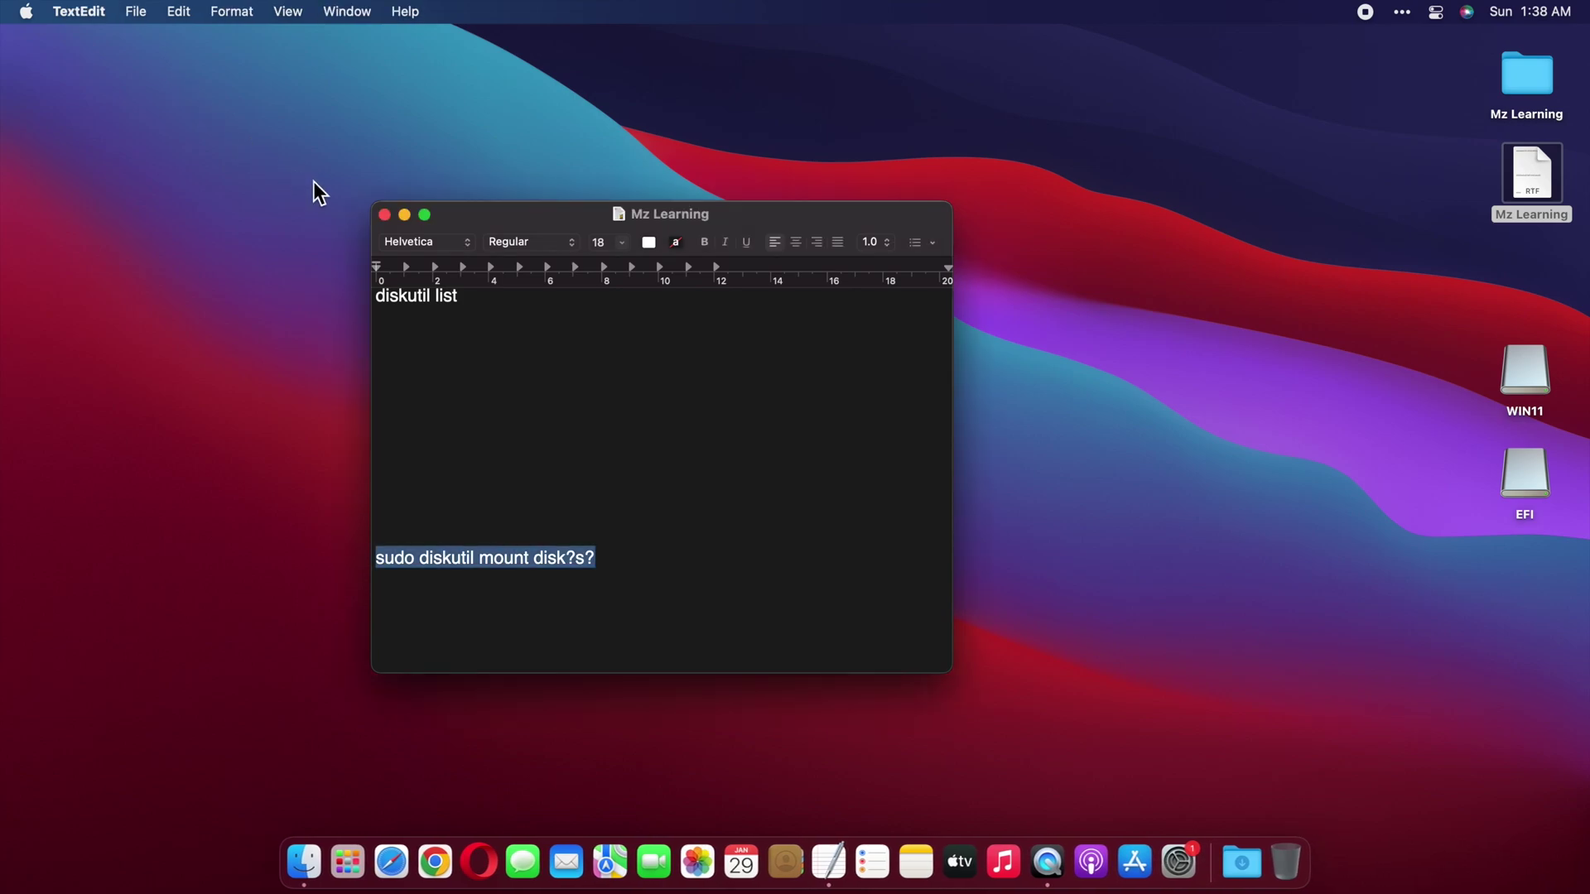
{"action": "left_click", "coordinate": [382, 216]}
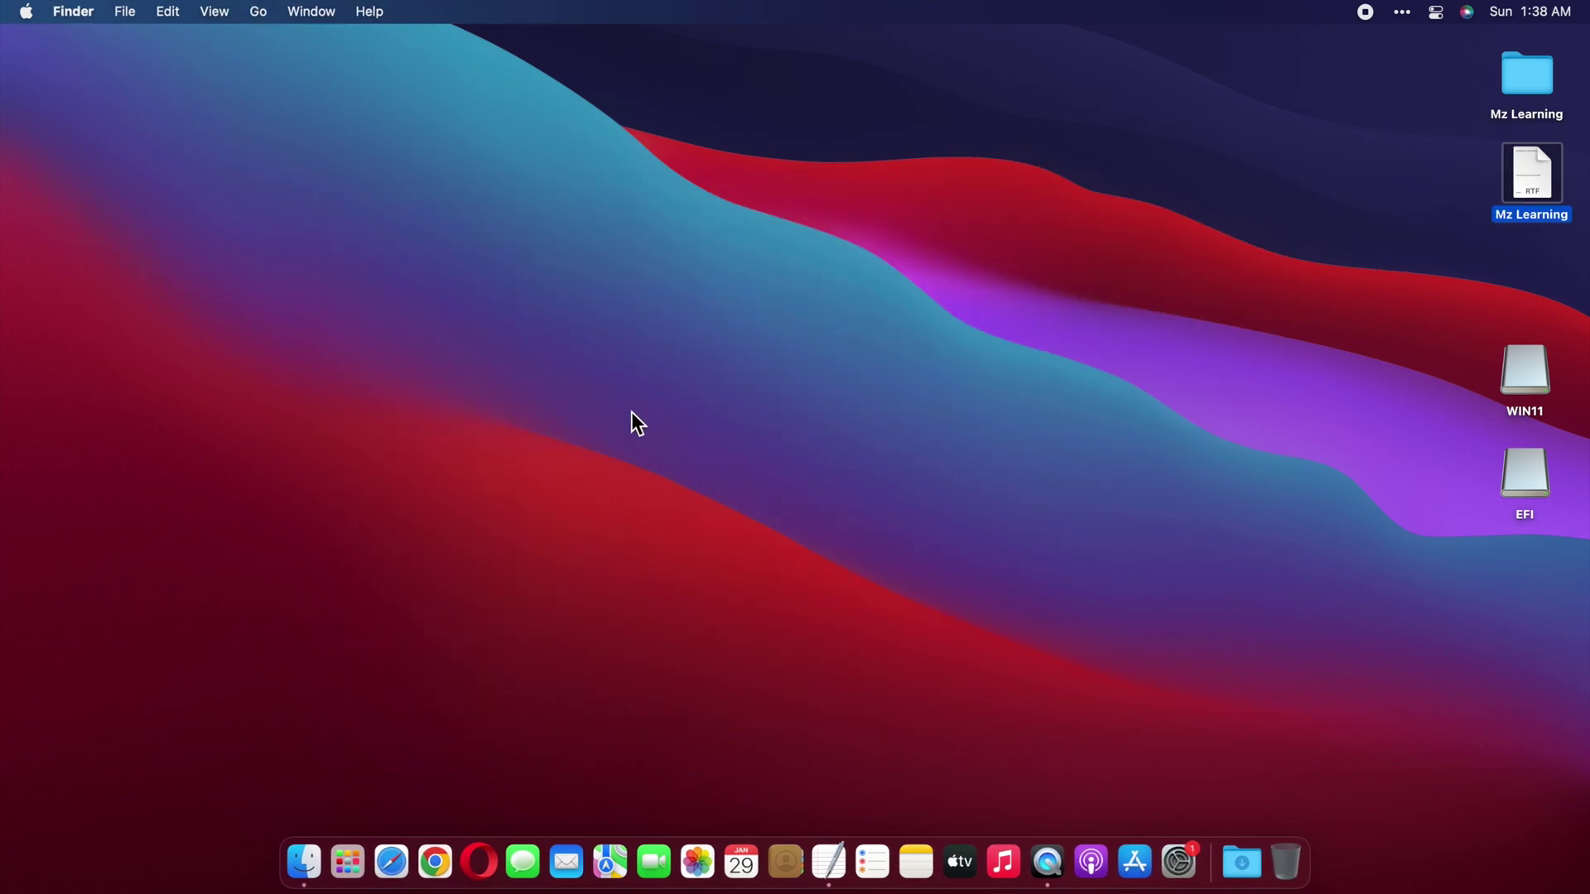
{"action": "left_click", "coordinate": [1234, 845]}
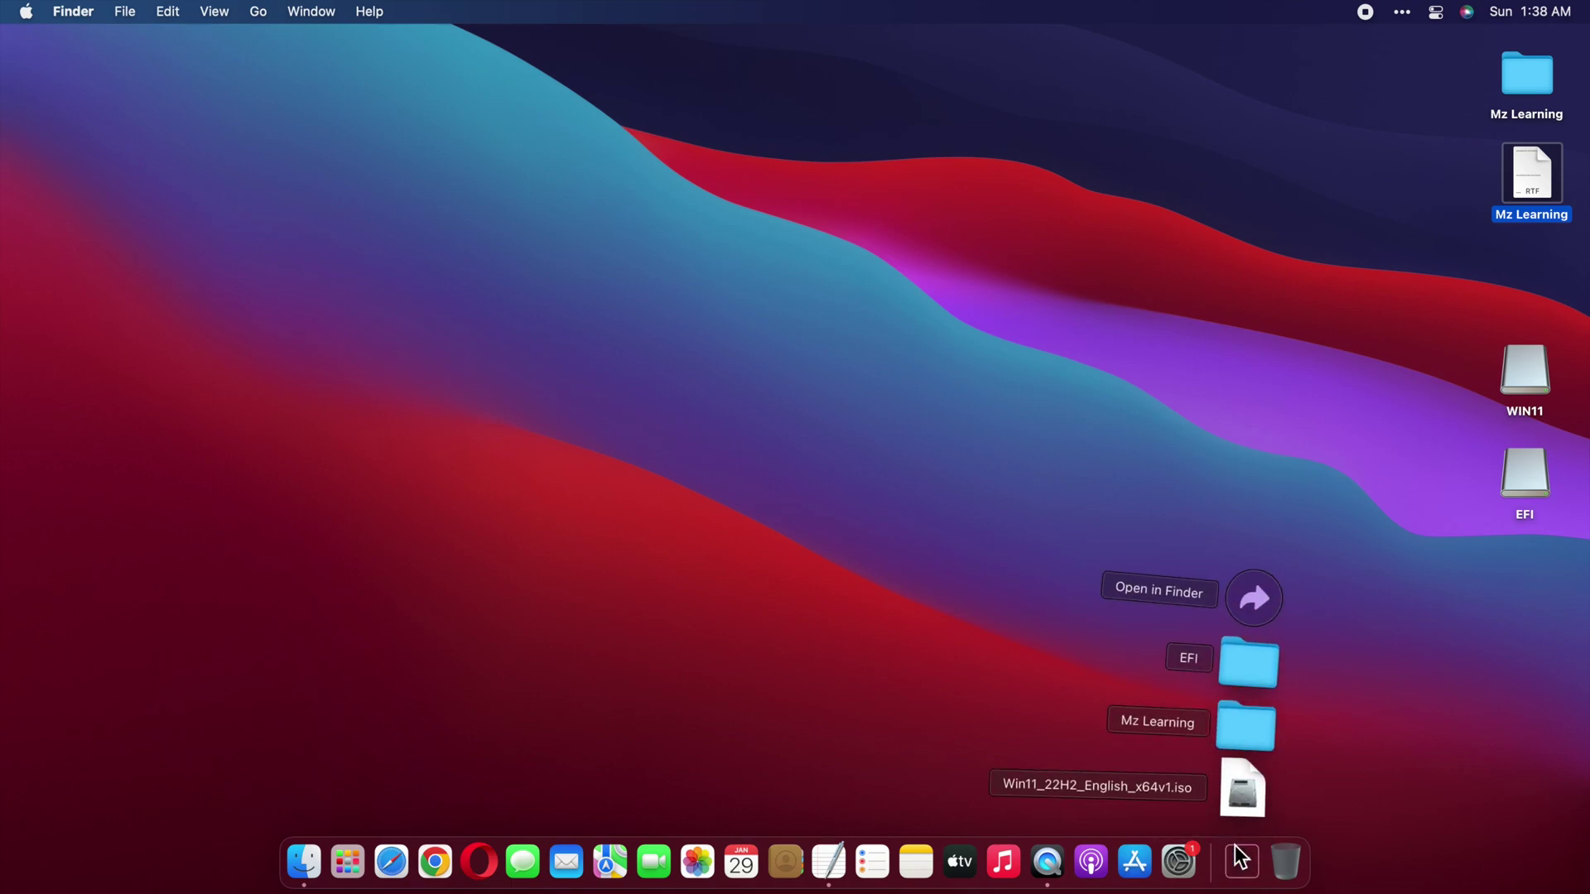
{"action": "left_click", "coordinate": [1243, 794]}
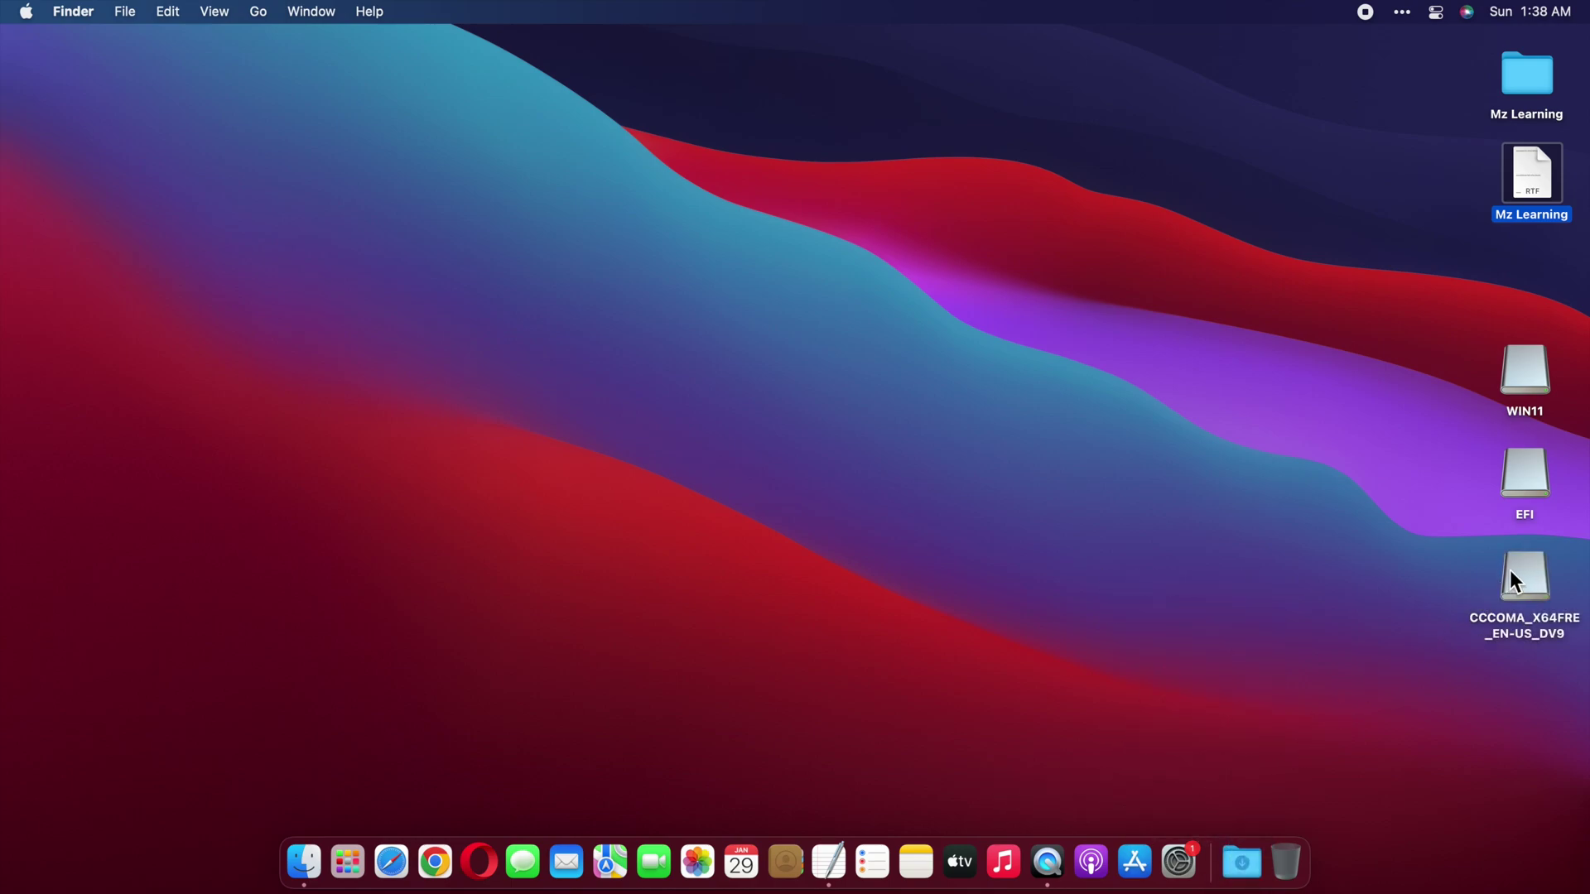
- Select and copy all eight items on the CCCOMA_X64FRE_EN-US_DV9 disk
{"action": "double_click", "coordinate": [1515, 573]}
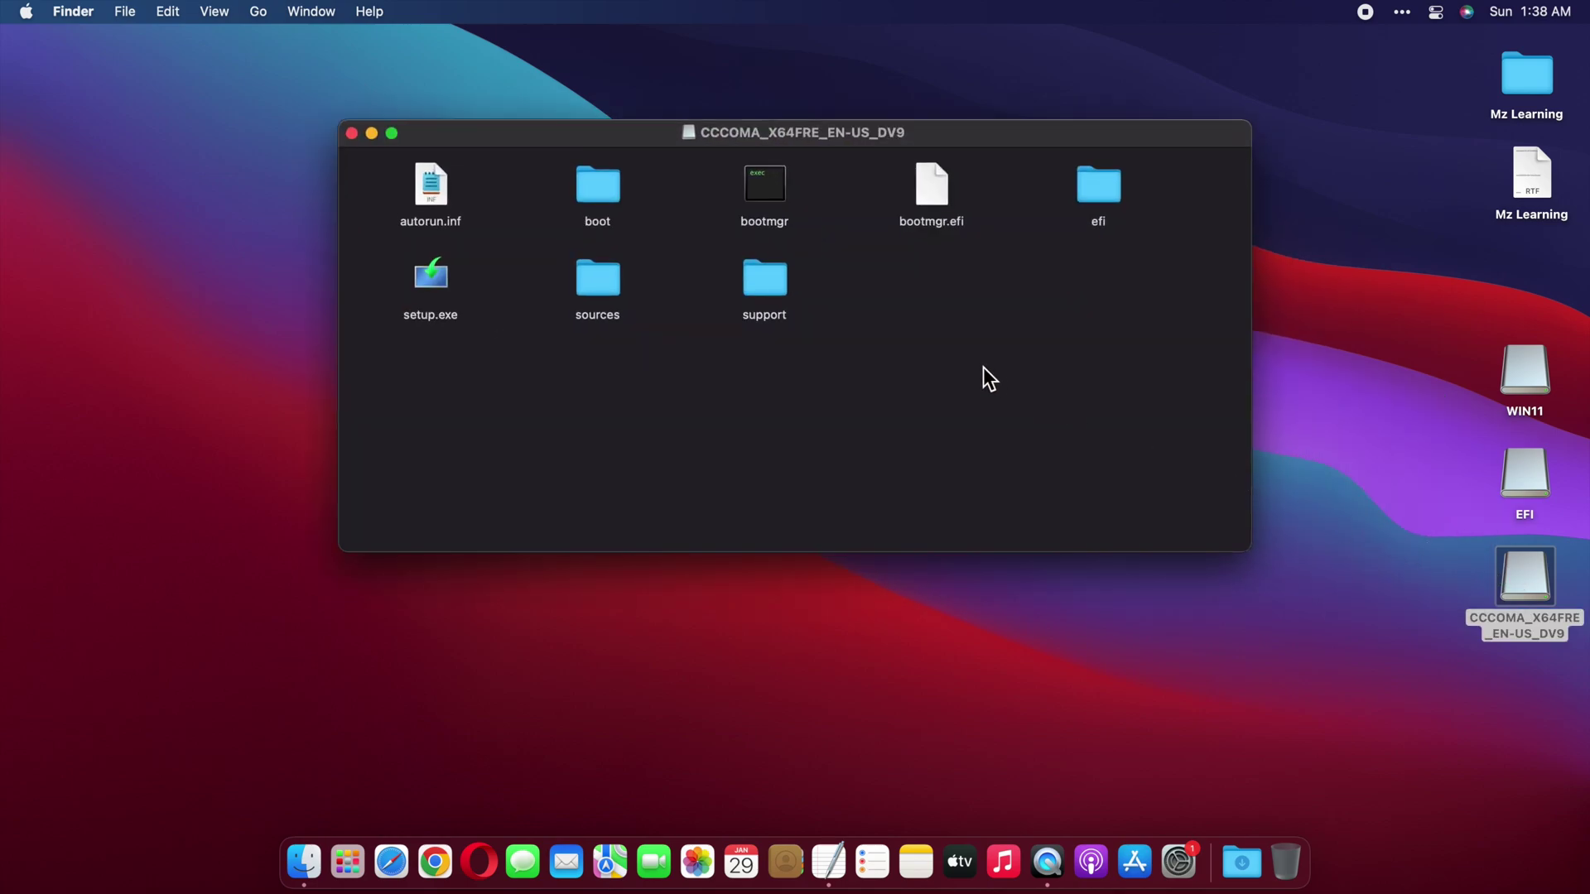
{"action": "left_click", "coordinate": [787, 286]}
{"action": "key", "text": "super+a"}
{"action": "right_click", "coordinate": [788, 286]}
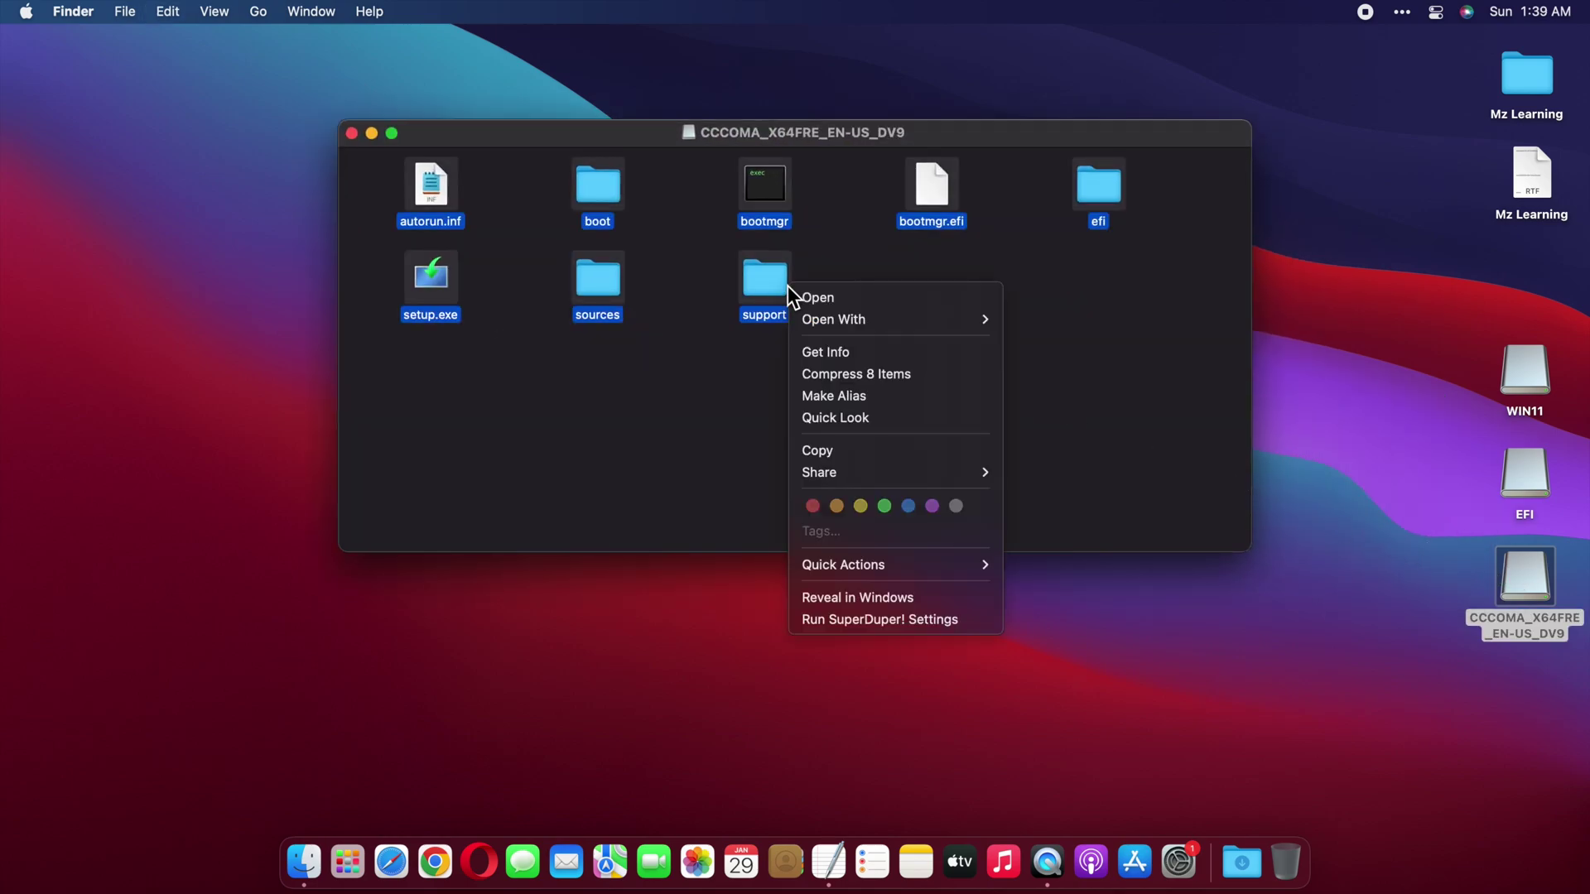
{"action": "left_click", "coordinate": [802, 450]}
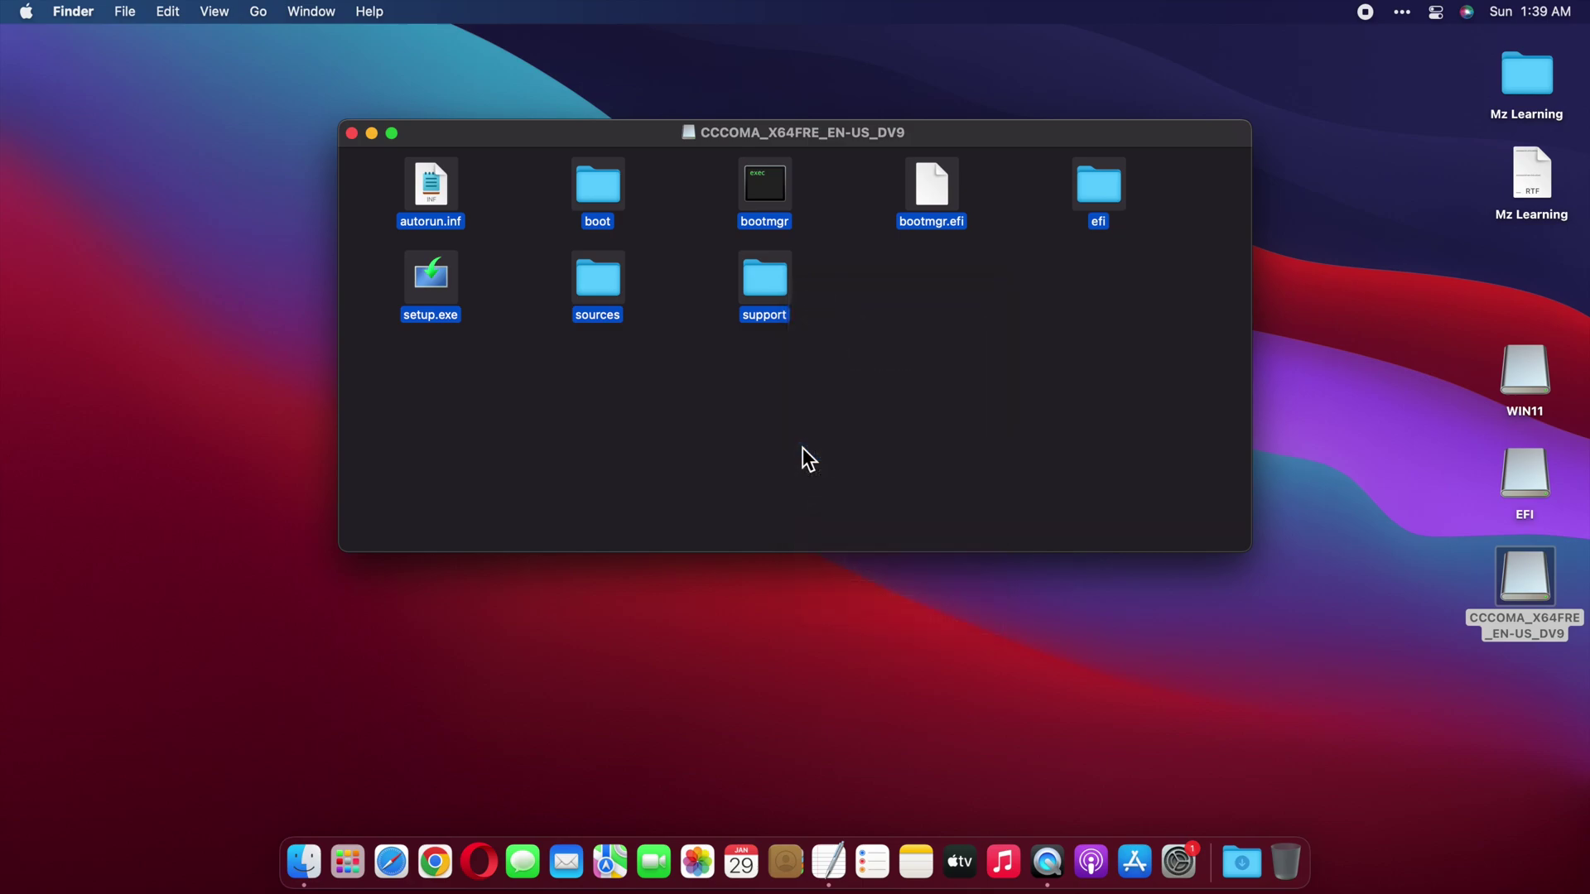
- Paste the items onto the WIN11 drive and close both windows
{"action": "double_click", "coordinate": [1522, 382]}
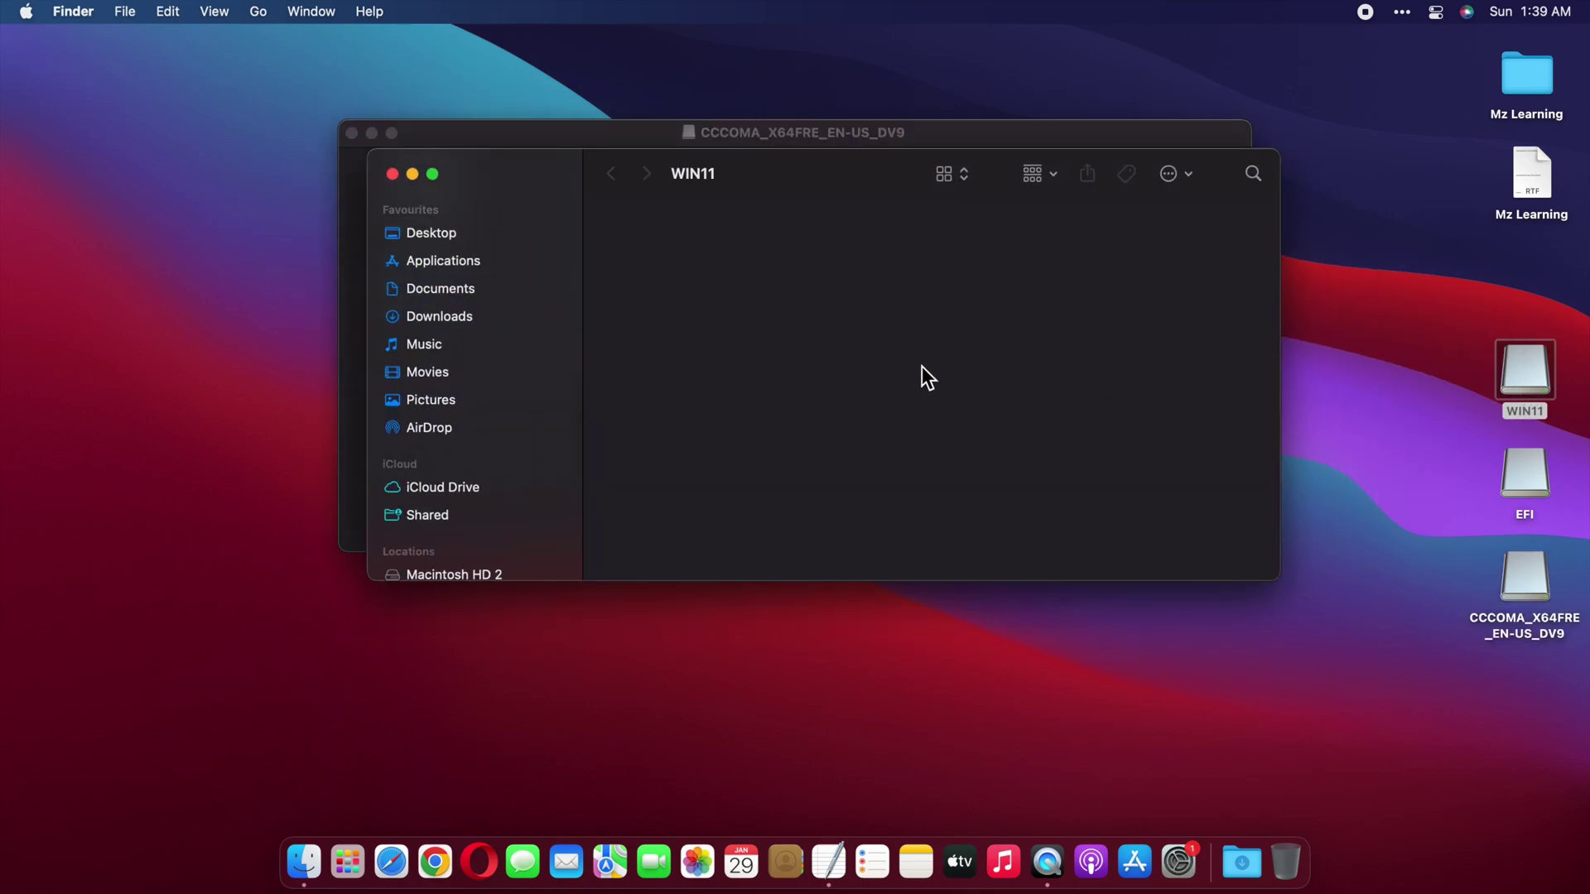
{"action": "key", "text": "super+v"}
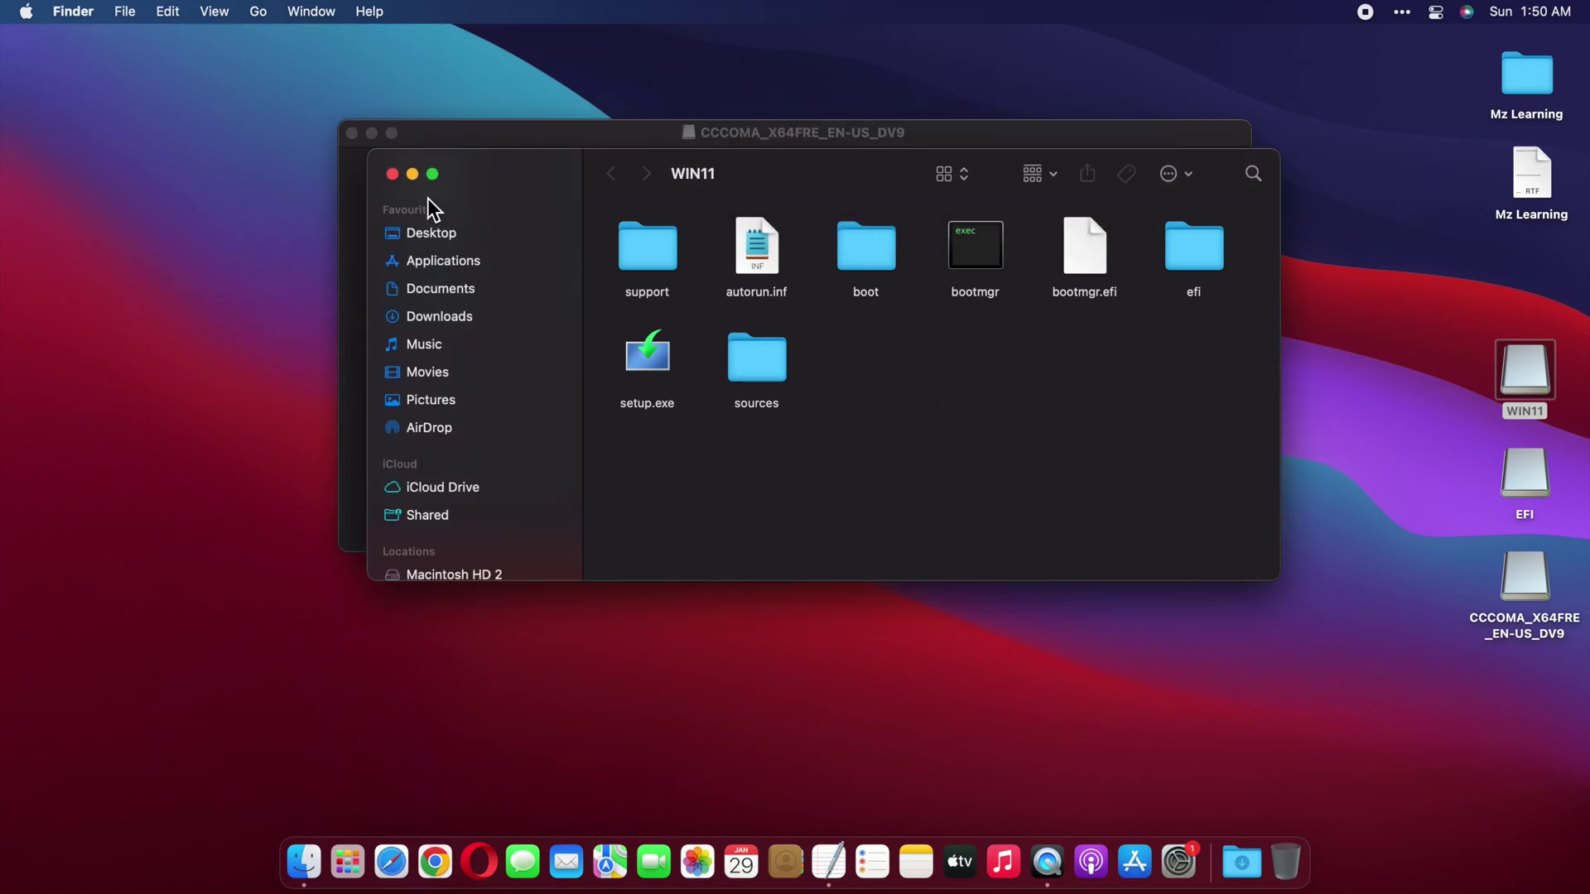
{"action": "left_click", "coordinate": [392, 175]}
{"action": "left_click", "coordinate": [351, 132]}
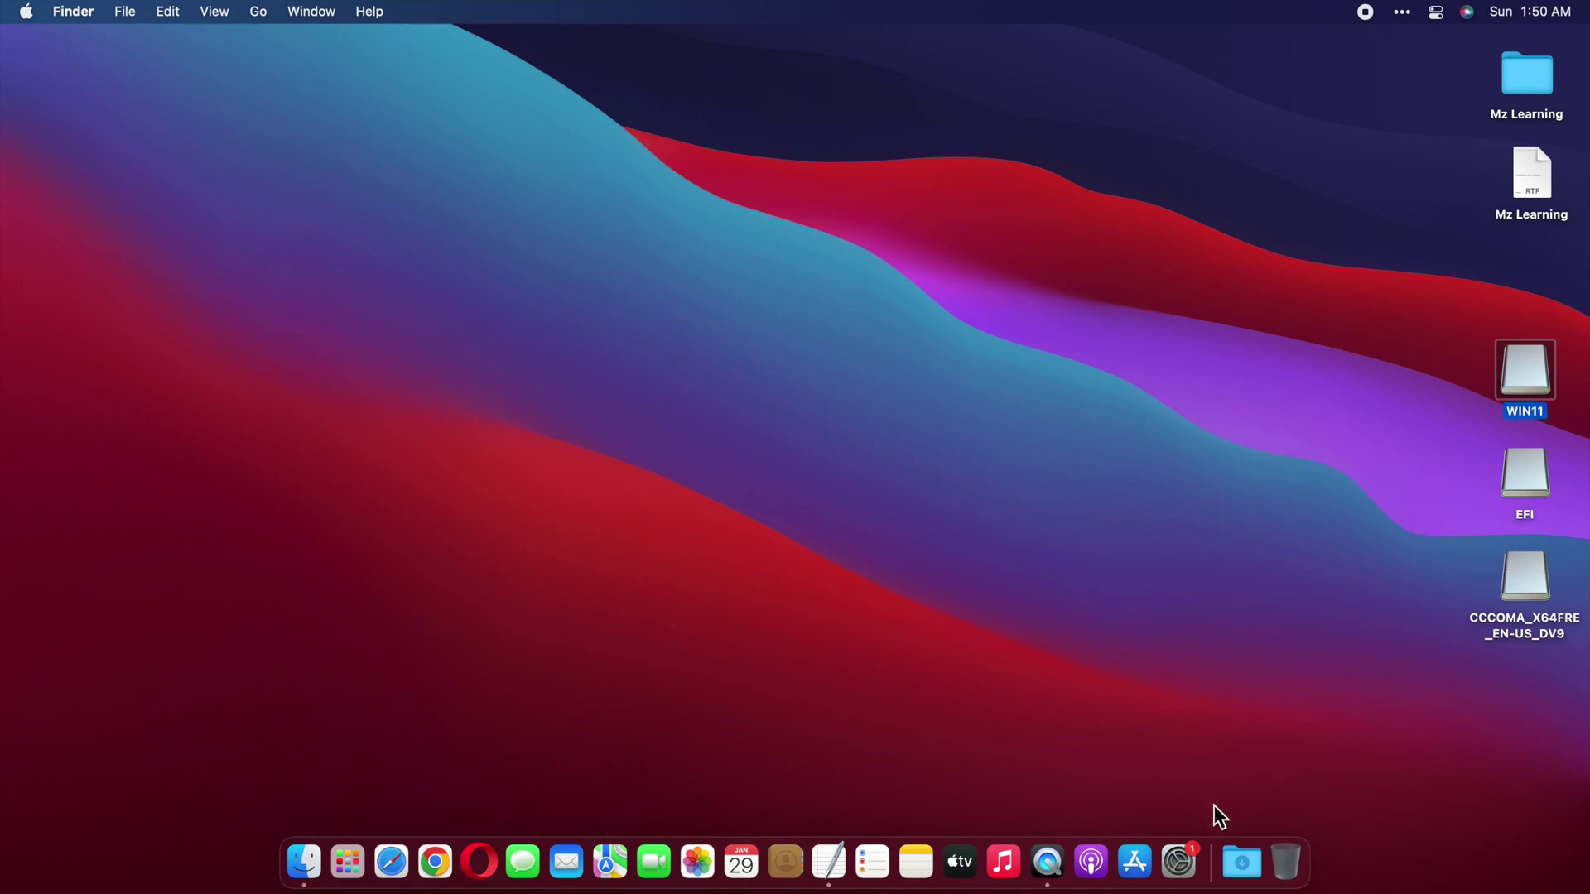
- Copy the Boot and Rufus folders from the downloaded EFI folder
{"action": "left_click", "coordinate": [1238, 864]}
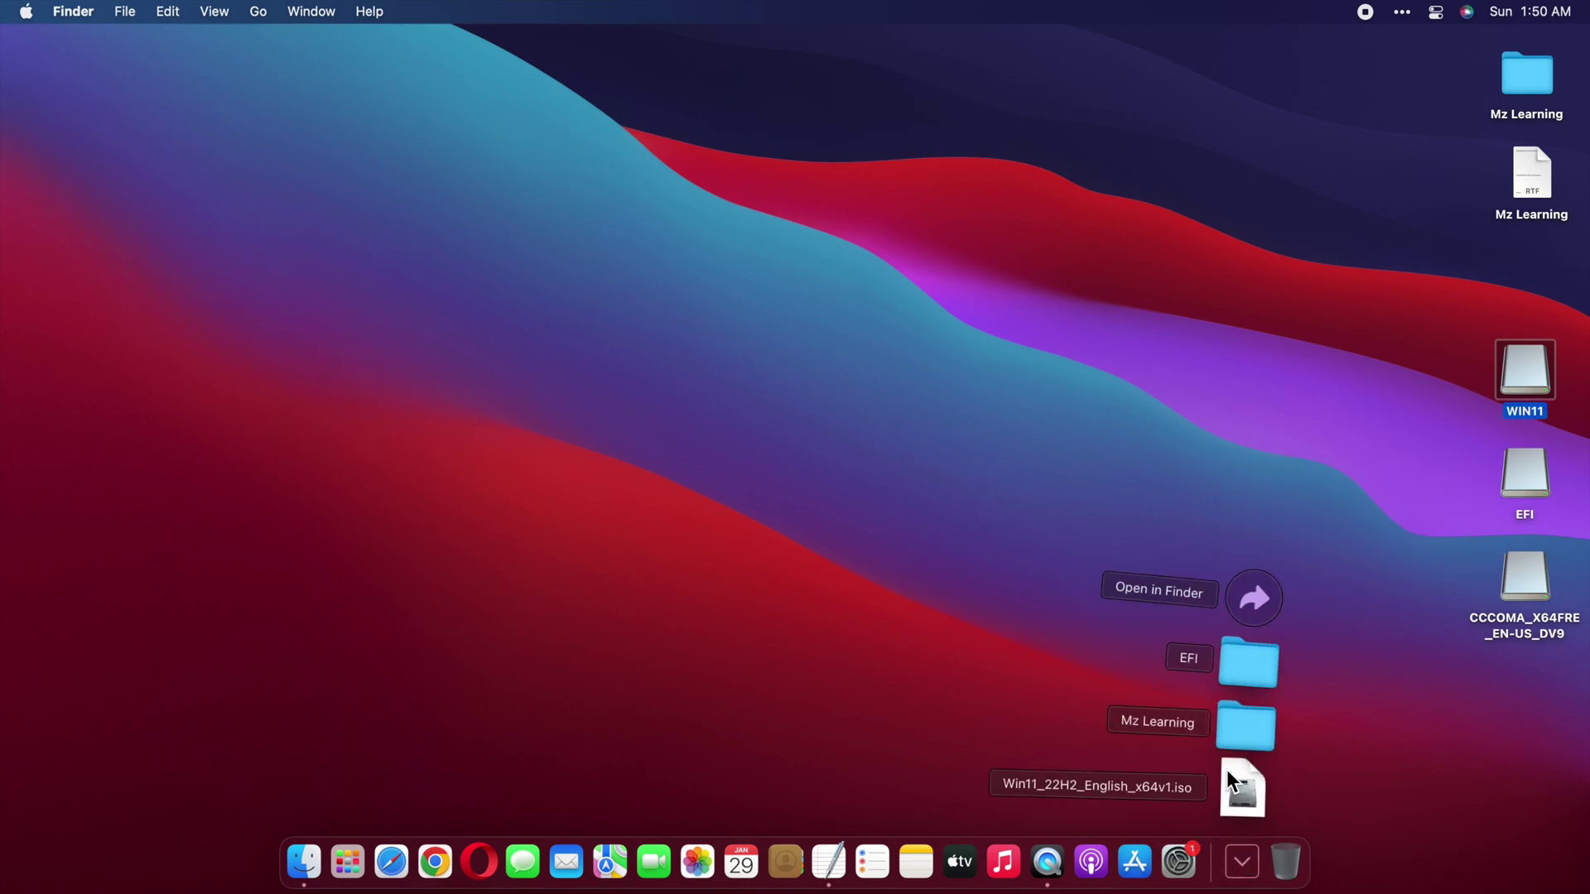
{"action": "left_click", "coordinate": [1247, 665]}
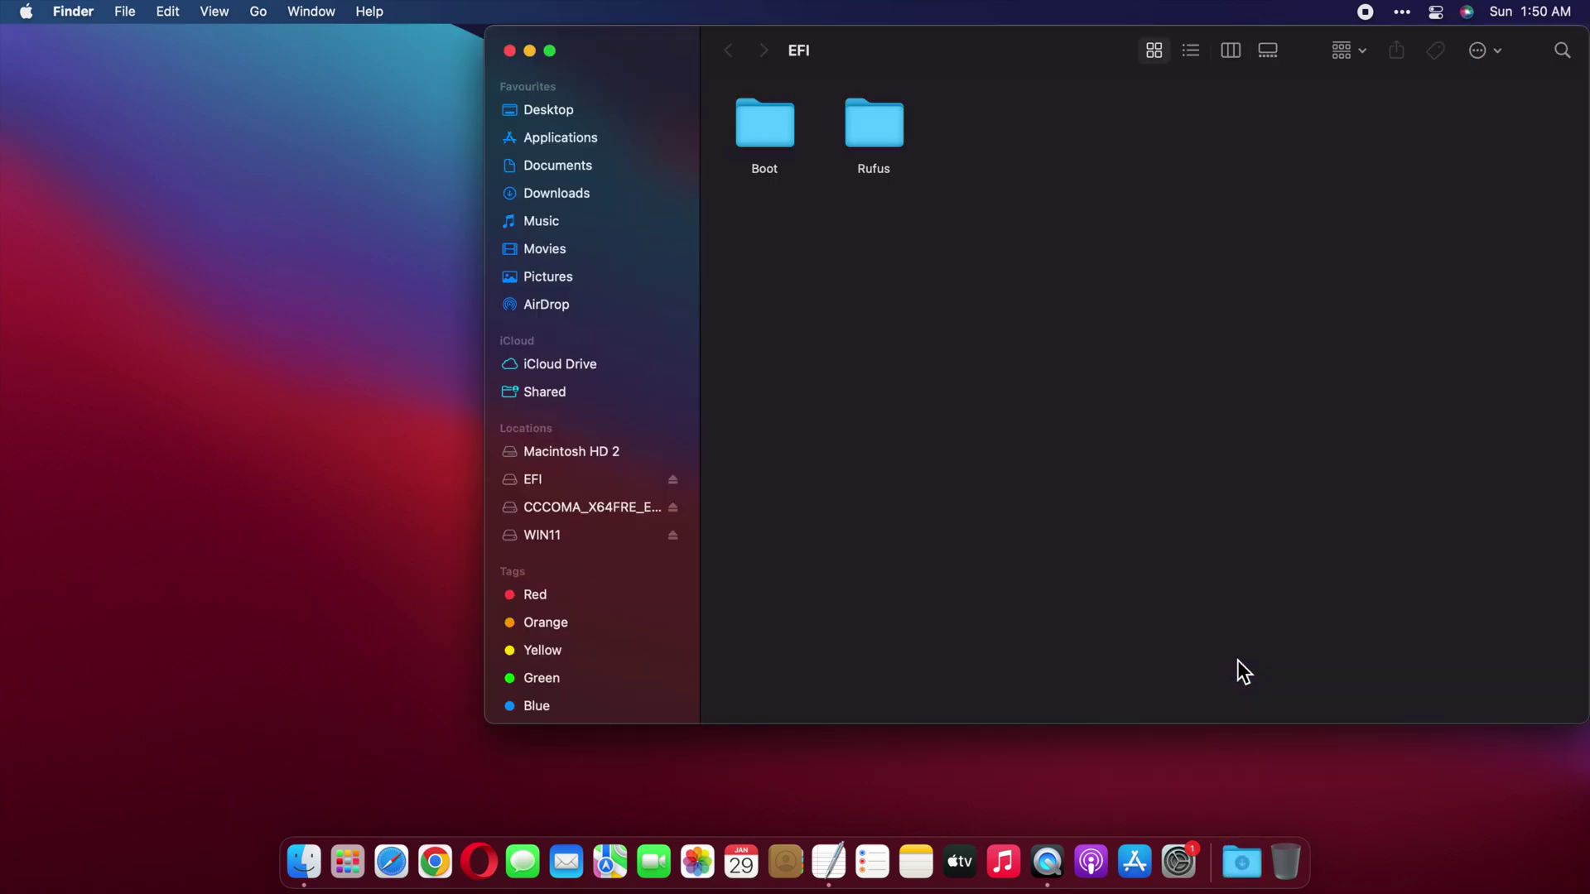
{"action": "left_click_drag", "start_coordinate": [1061, 59], "coordinate": [792, 83]}
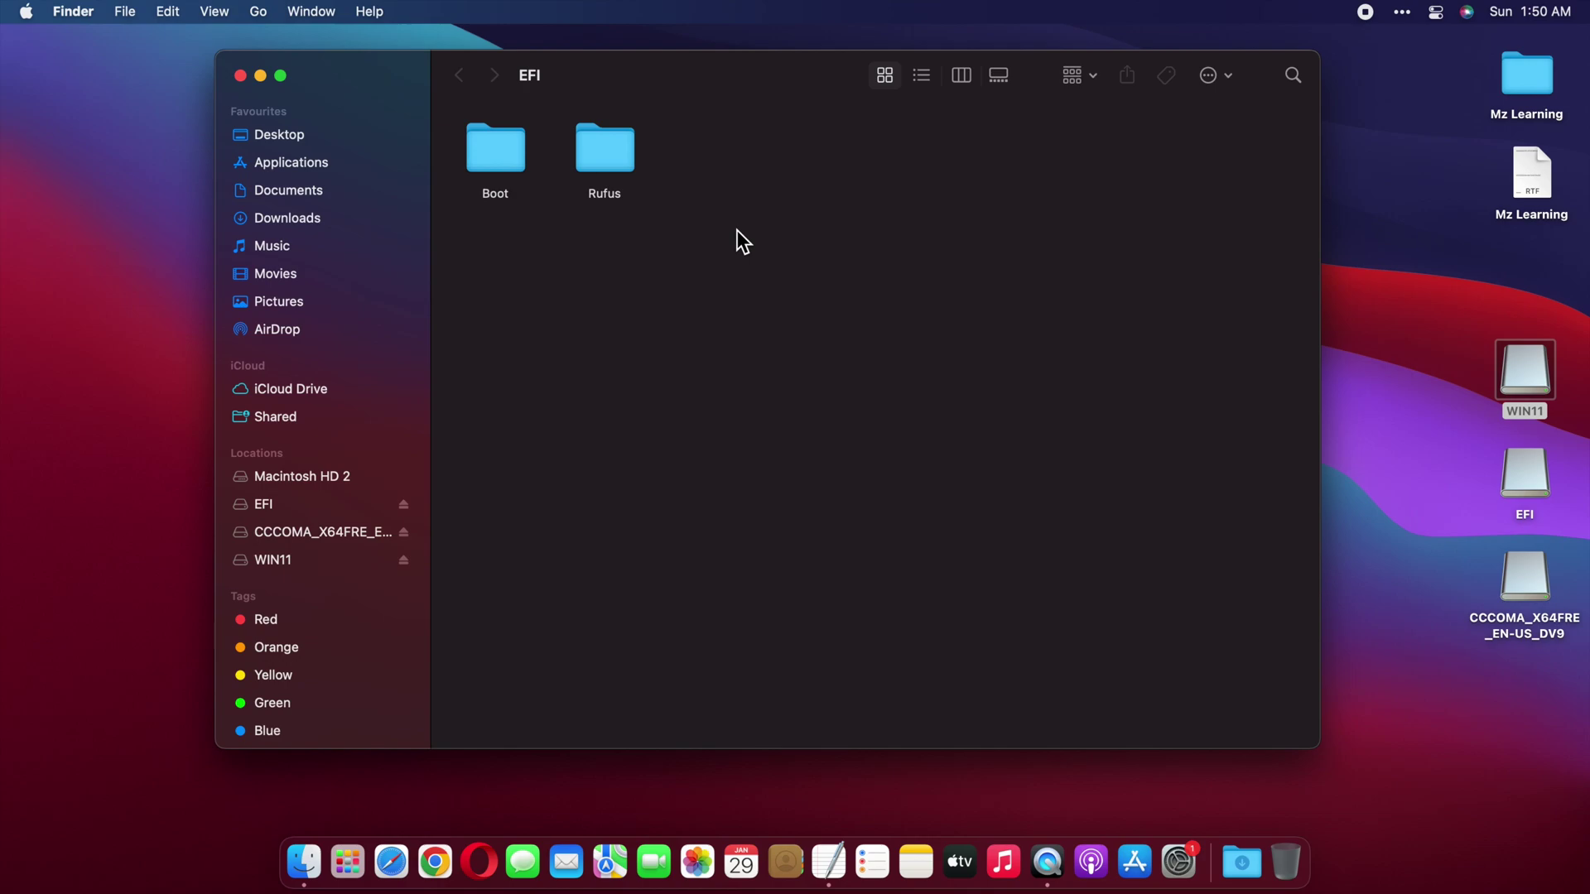
{"action": "left_click_drag", "start_coordinate": [737, 229], "coordinate": [470, 154]}
{"action": "right_click", "coordinate": [475, 153]}
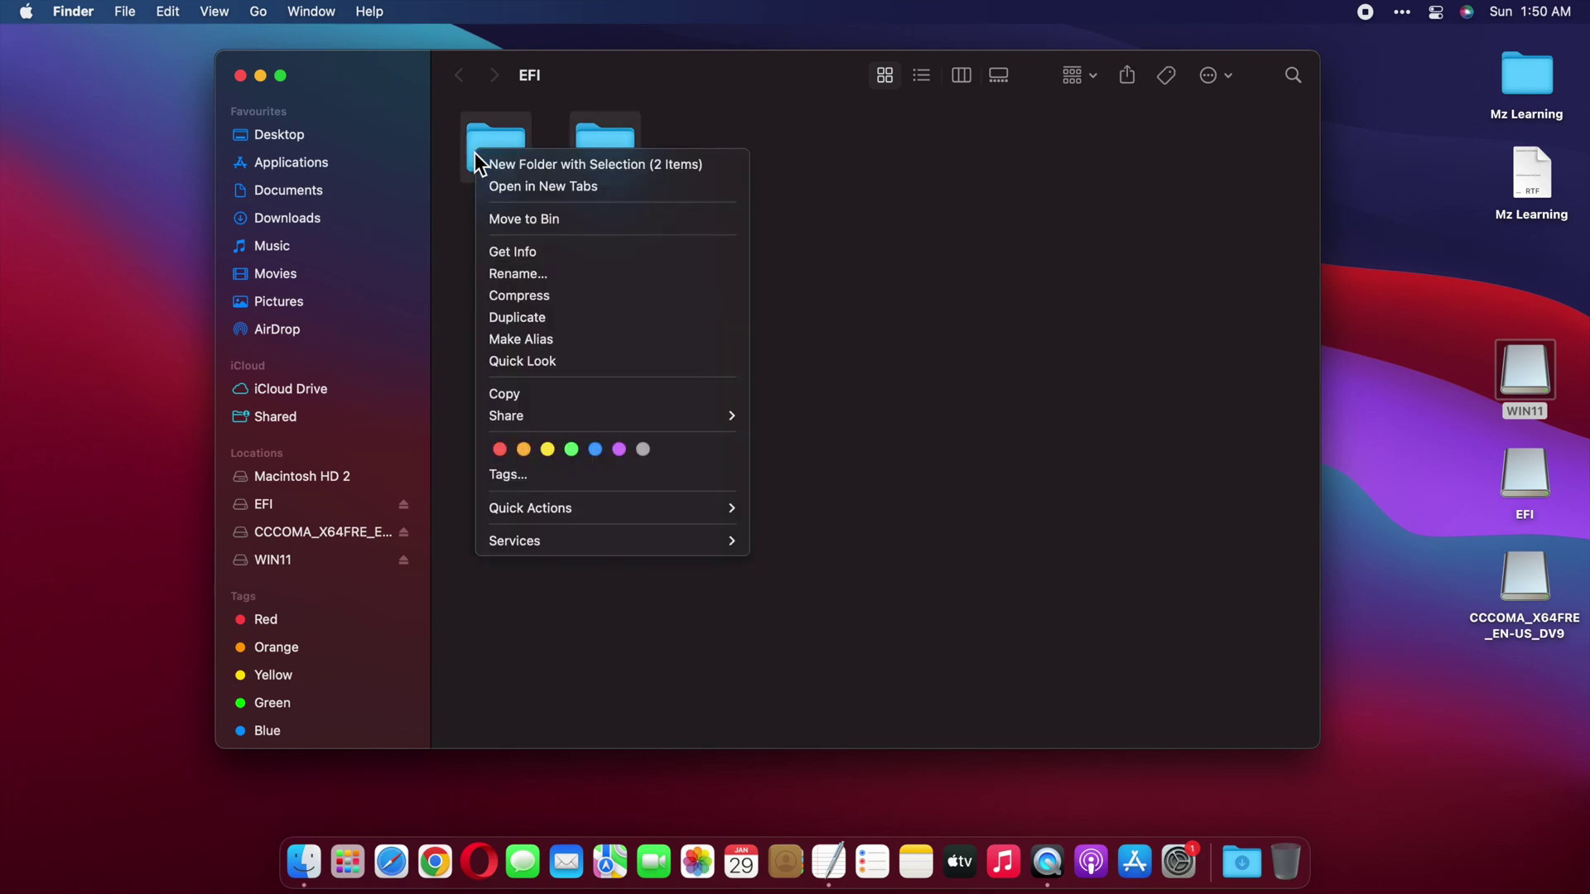
{"action": "left_click", "coordinate": [490, 396]}
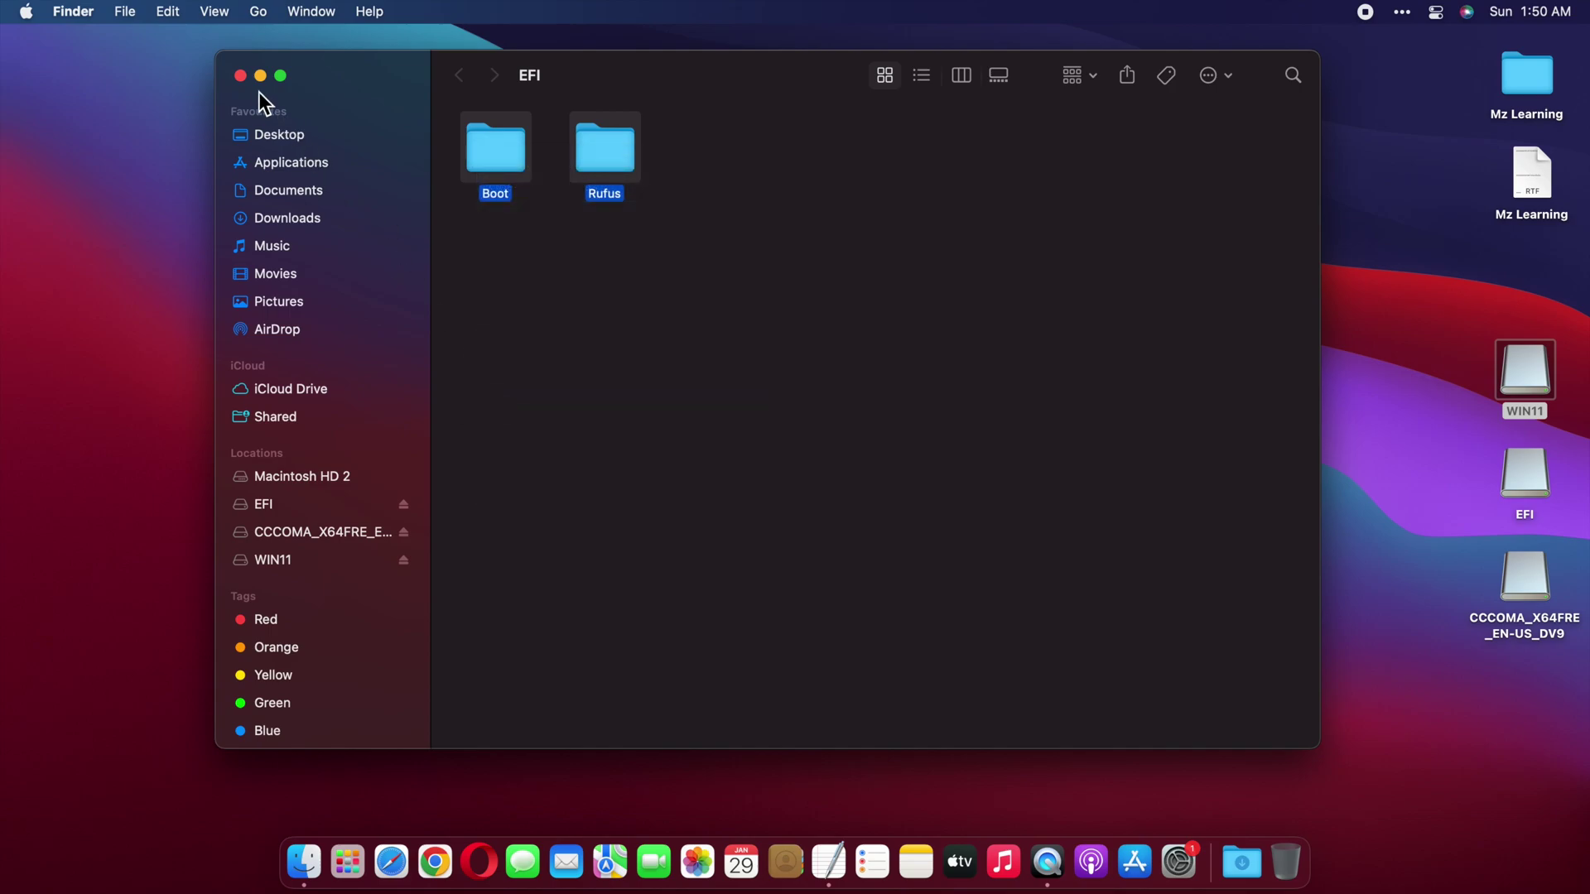
{"action": "left_click", "coordinate": [241, 77]}
- Paste Boot and Rufus into the mounted EFI partition
{"action": "double_click", "coordinate": [1523, 477]}
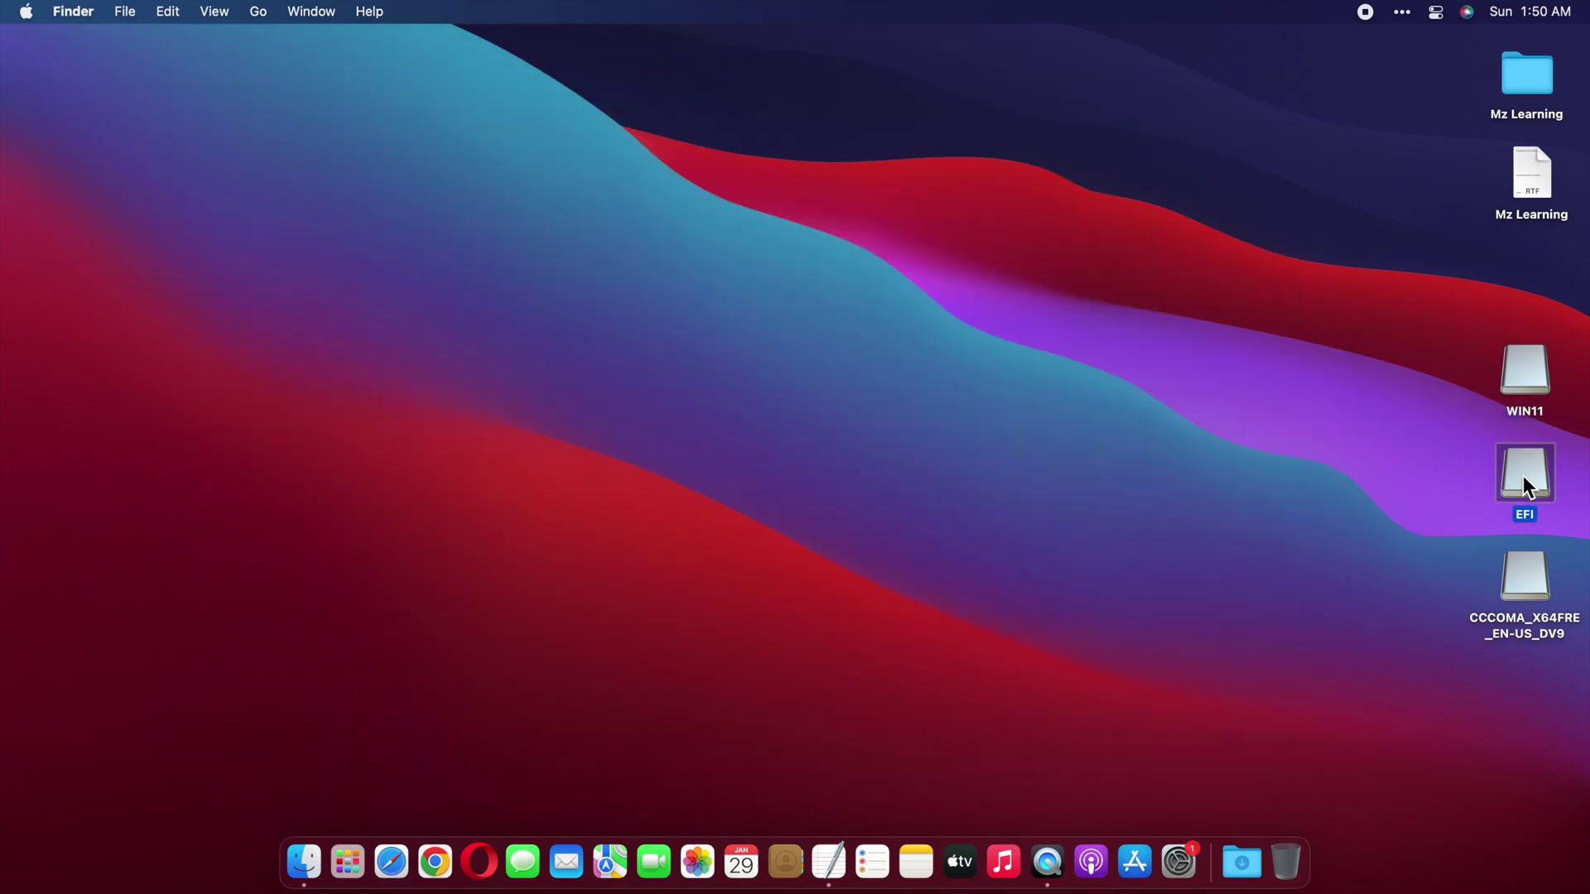
{"action": "right_click", "coordinate": [902, 305]}
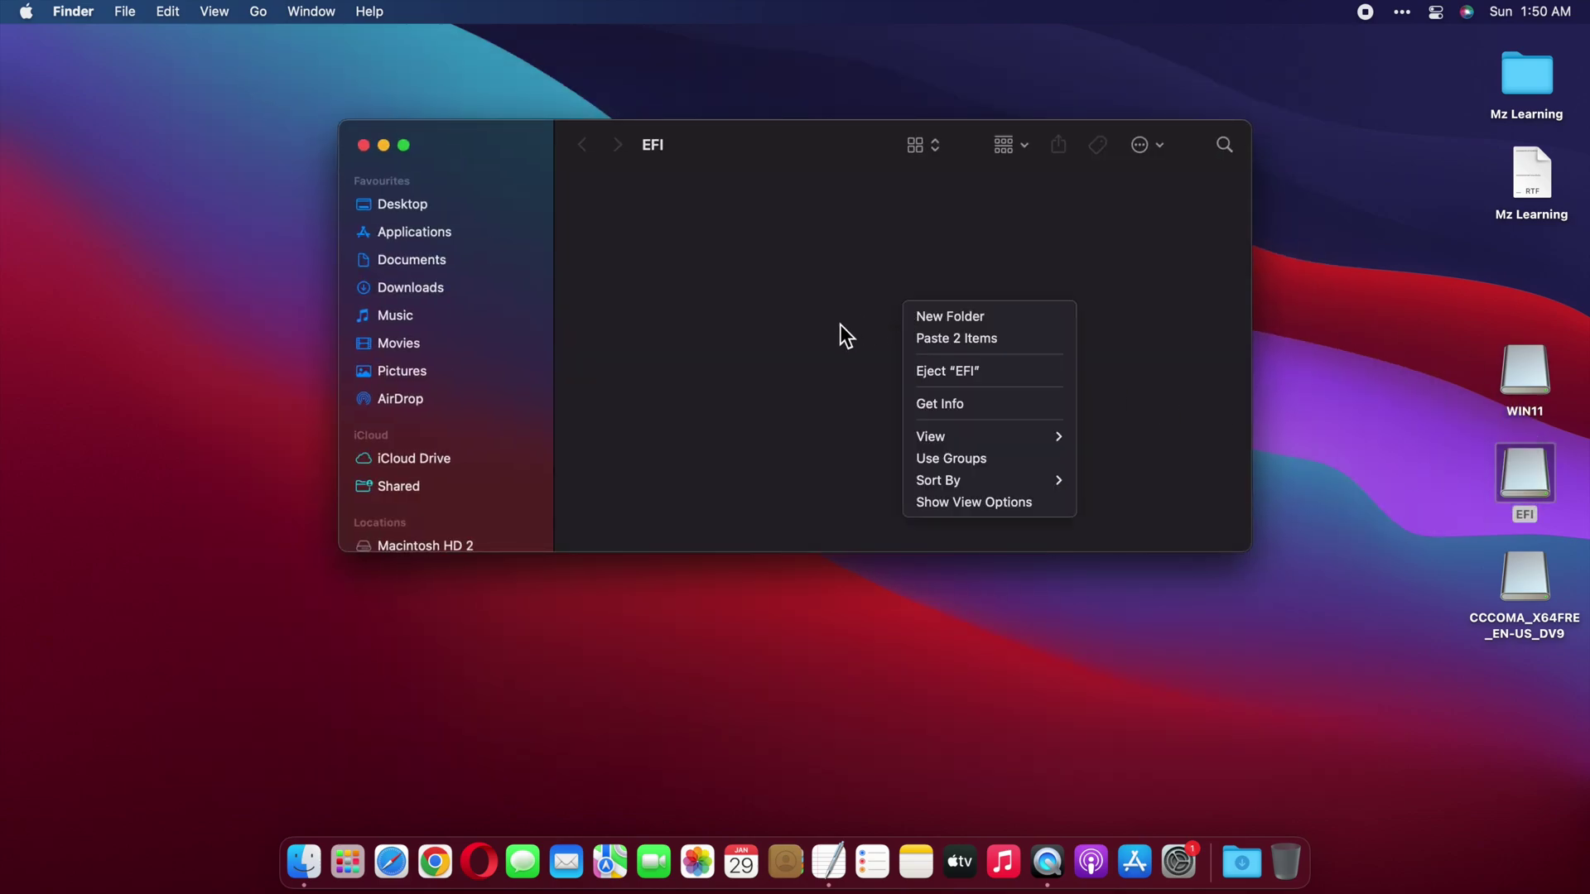
{"action": "left_click", "coordinate": [934, 337]}
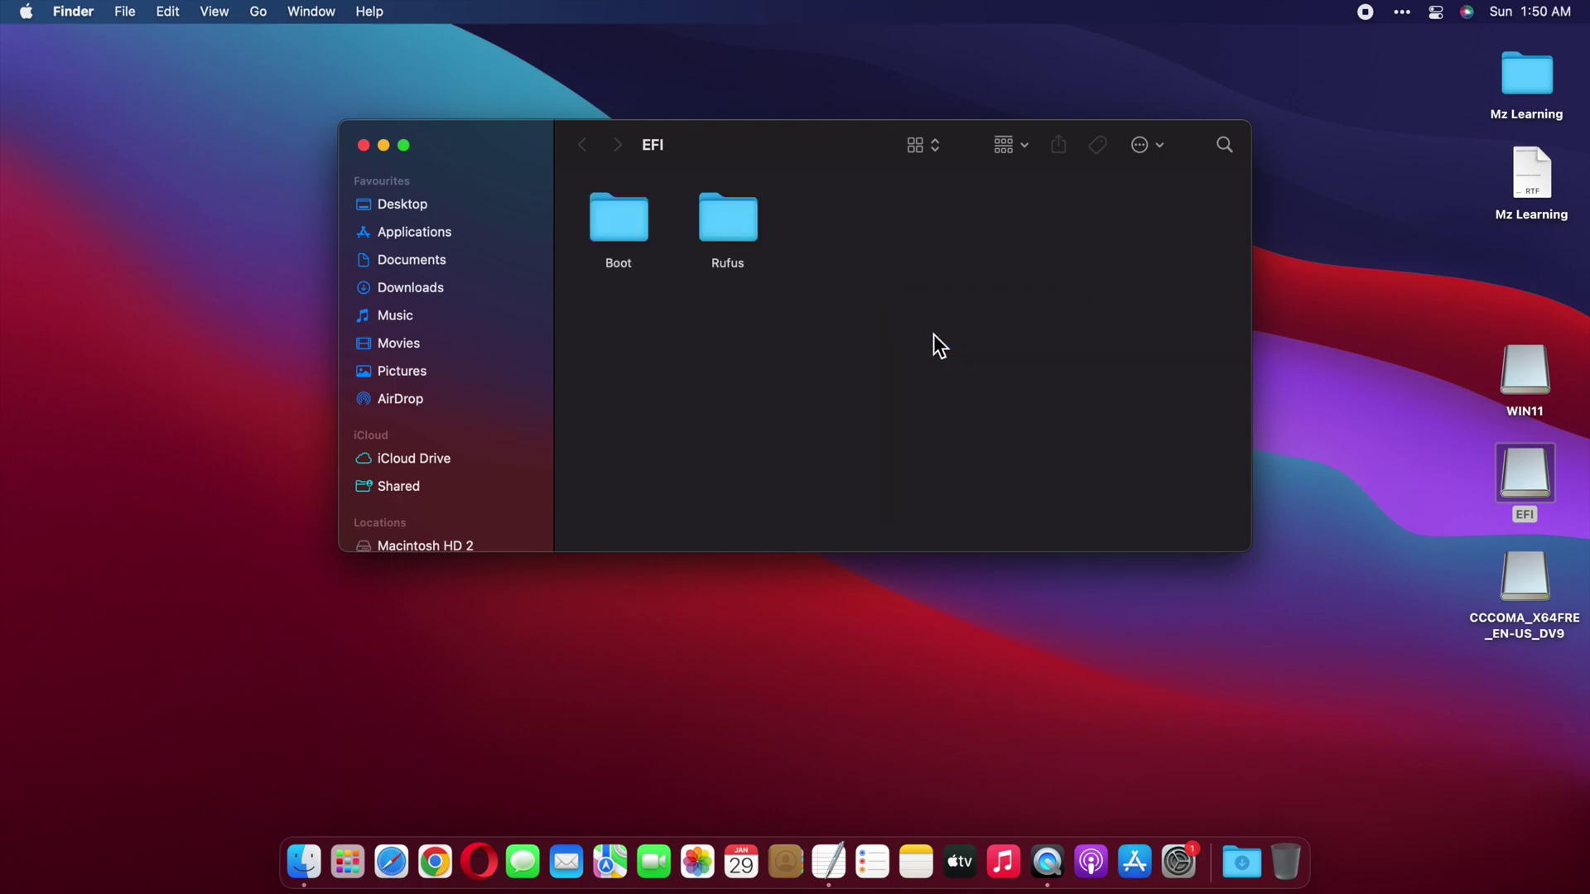
- Close the EFI window and eject the CCCOMA_X64FRE_EN-US_DV9 disk image
{"action": "left_click", "coordinate": [364, 145]}
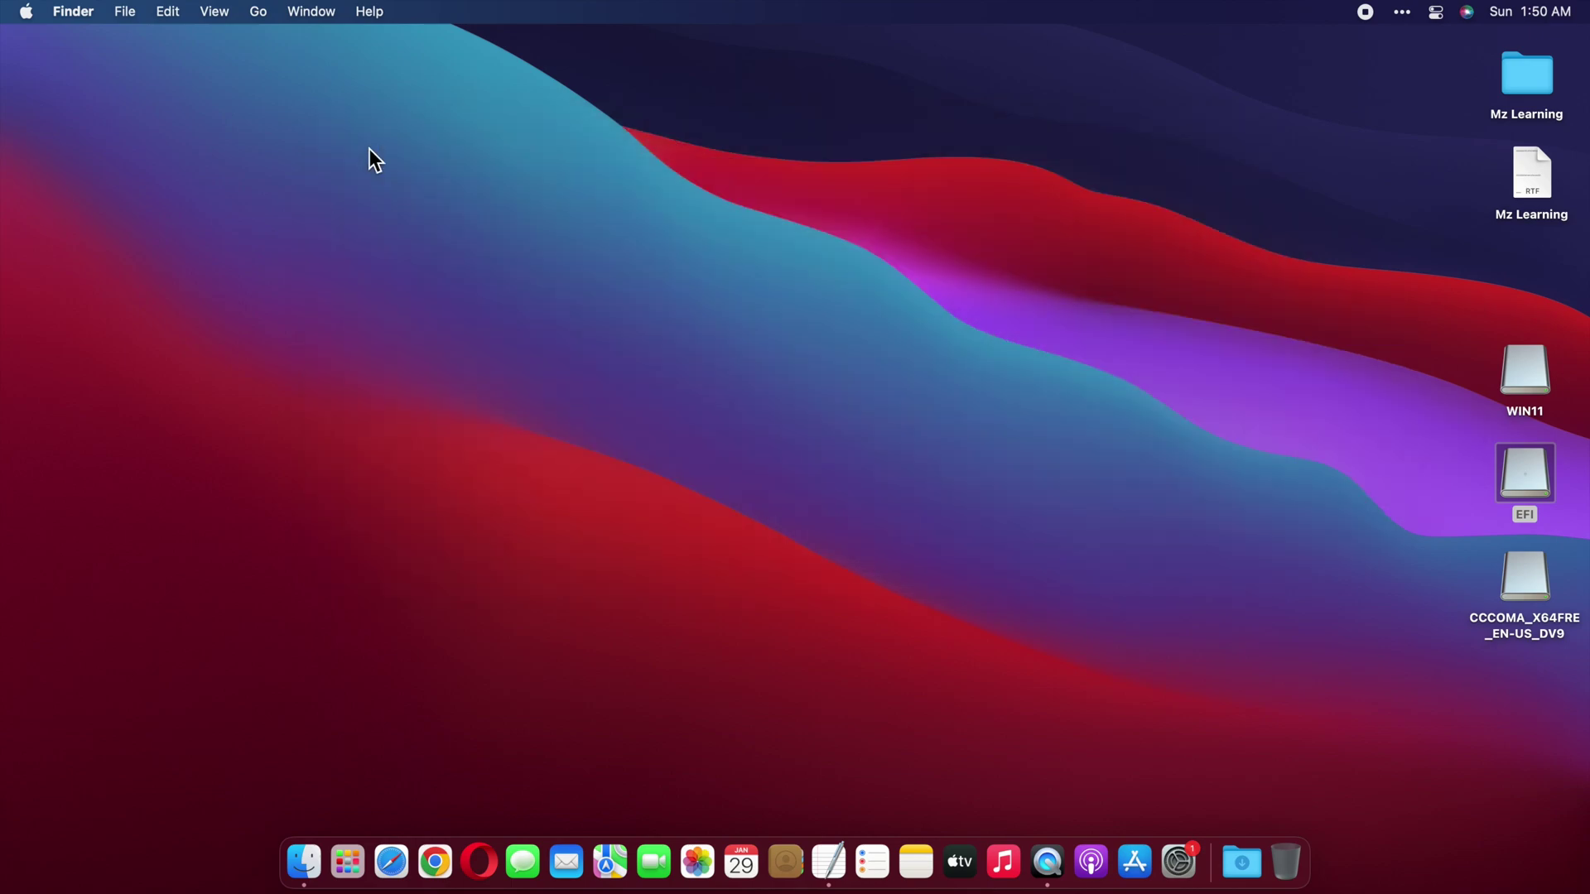
{"action": "right_click", "coordinate": [1499, 587]}
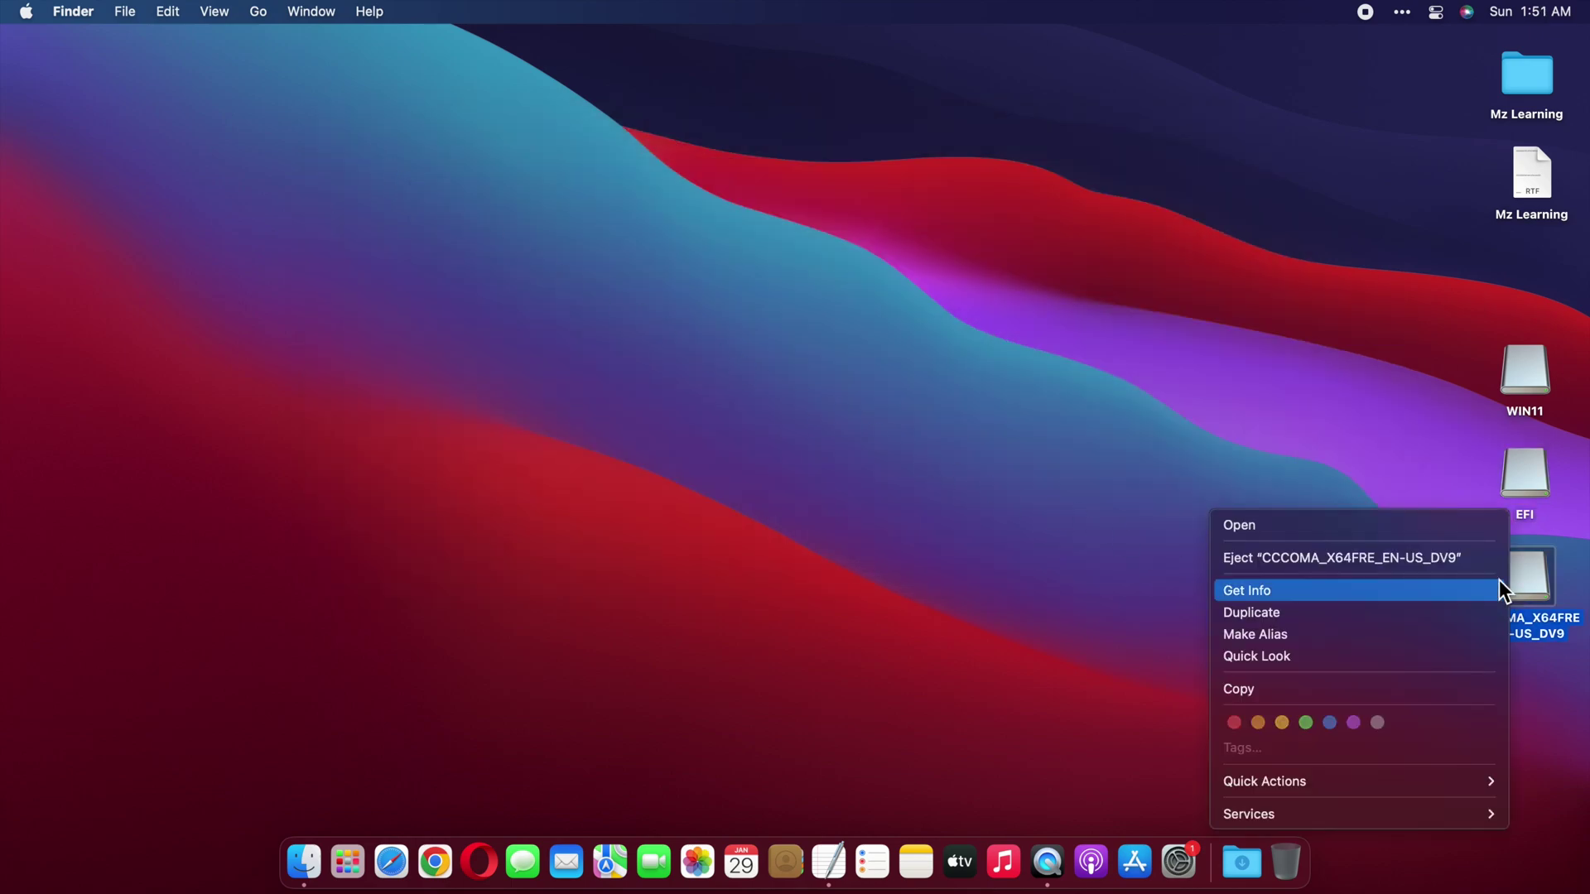
{"action": "left_click", "coordinate": [1475, 559]}
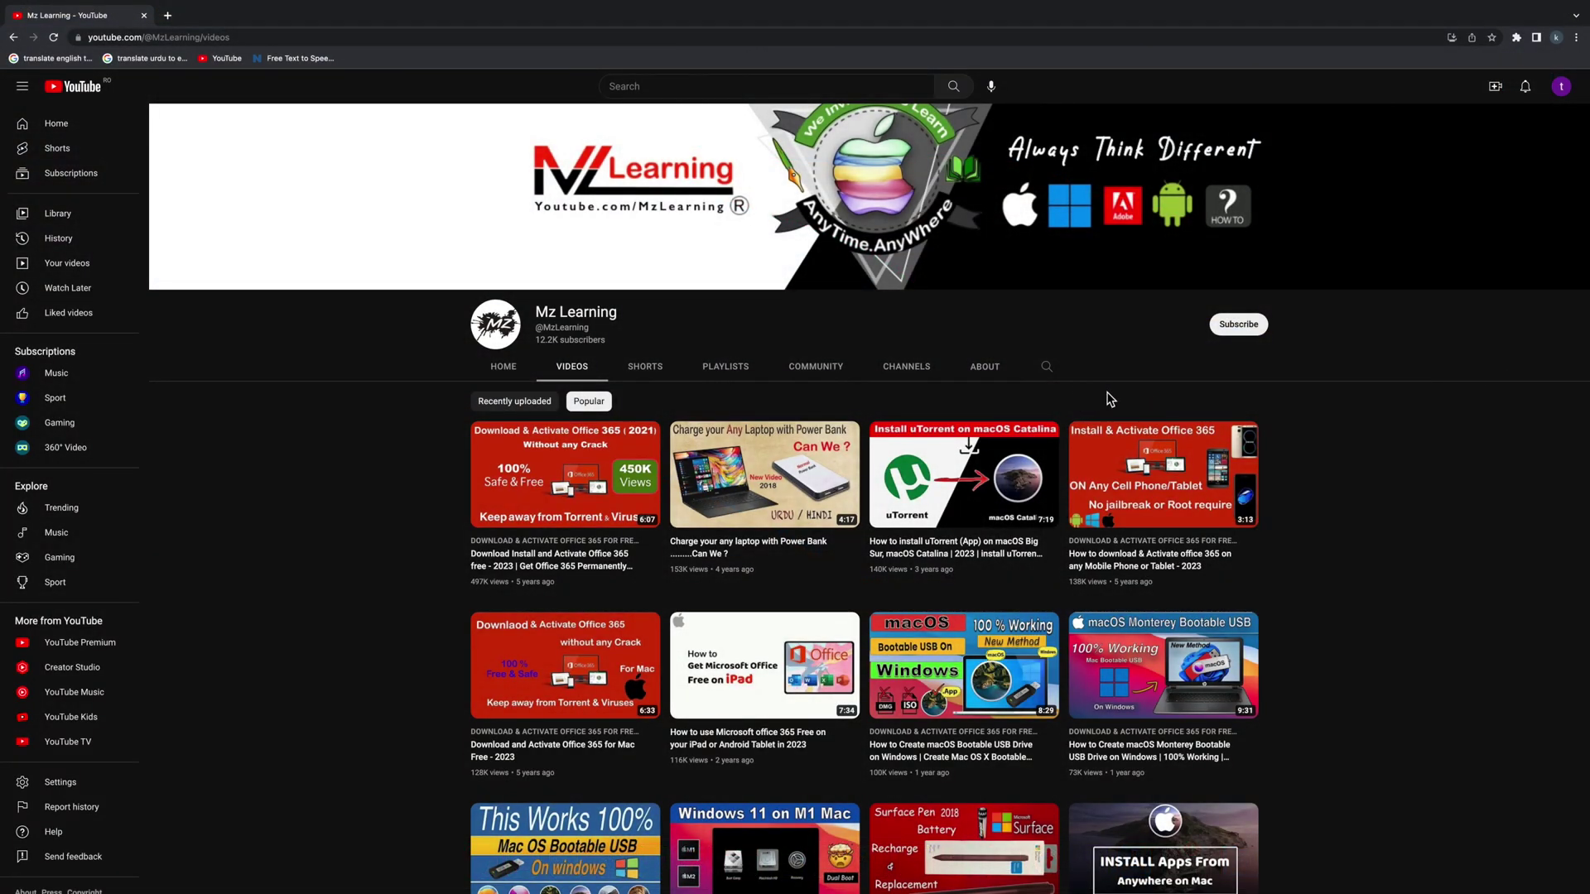
- Subscribe to the Mz Learning channel and open its bell notification options
{"action": "left_click", "coordinate": [1239, 324]}
{"action": "left_click", "coordinate": [1192, 326]}
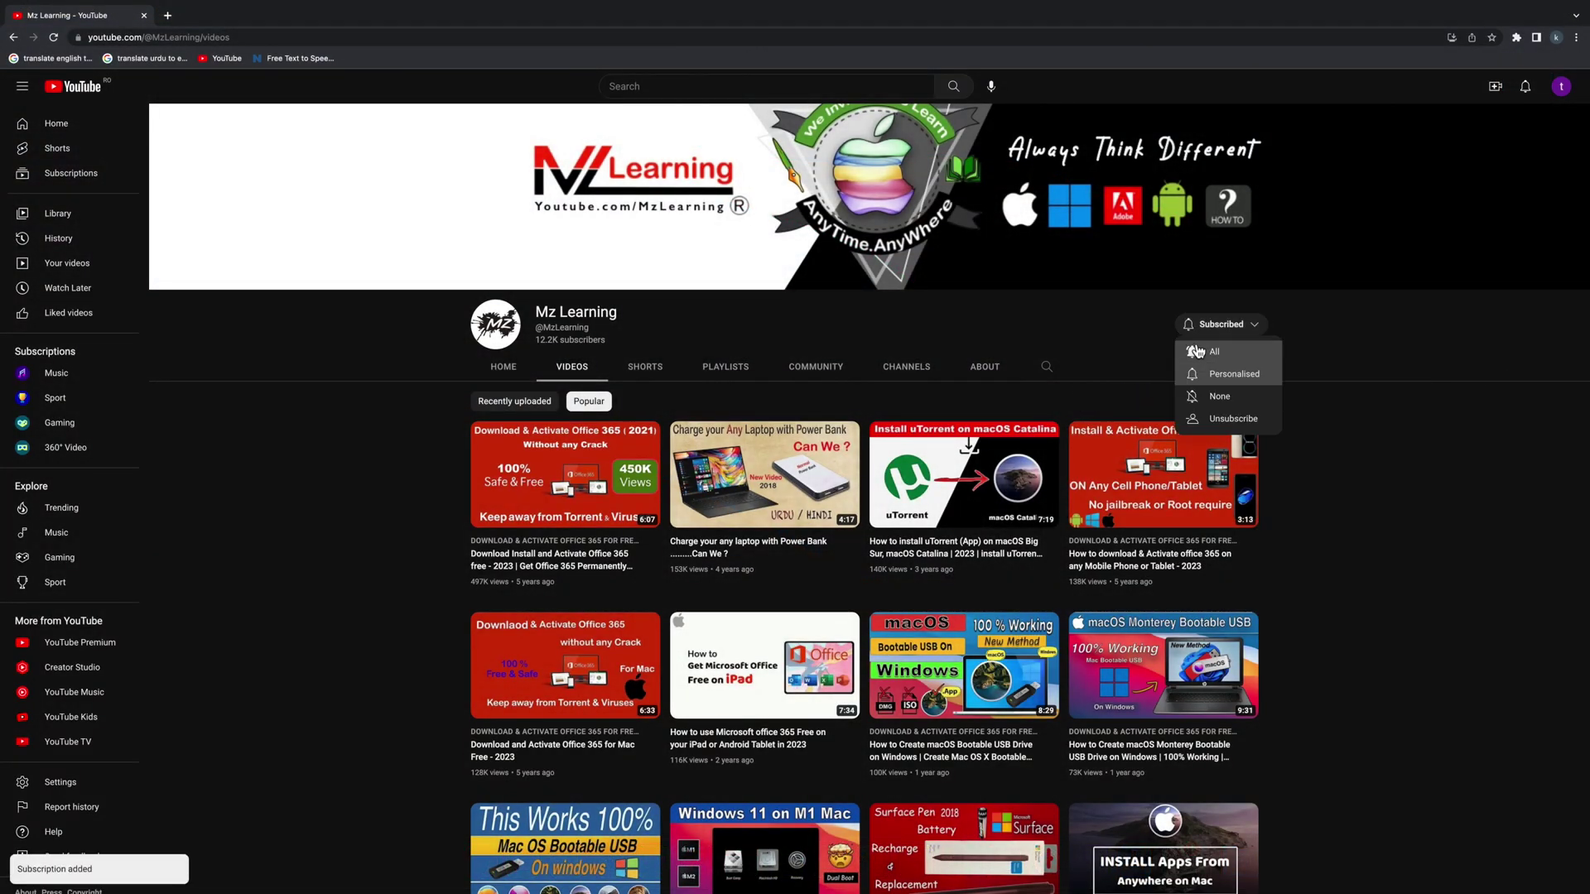